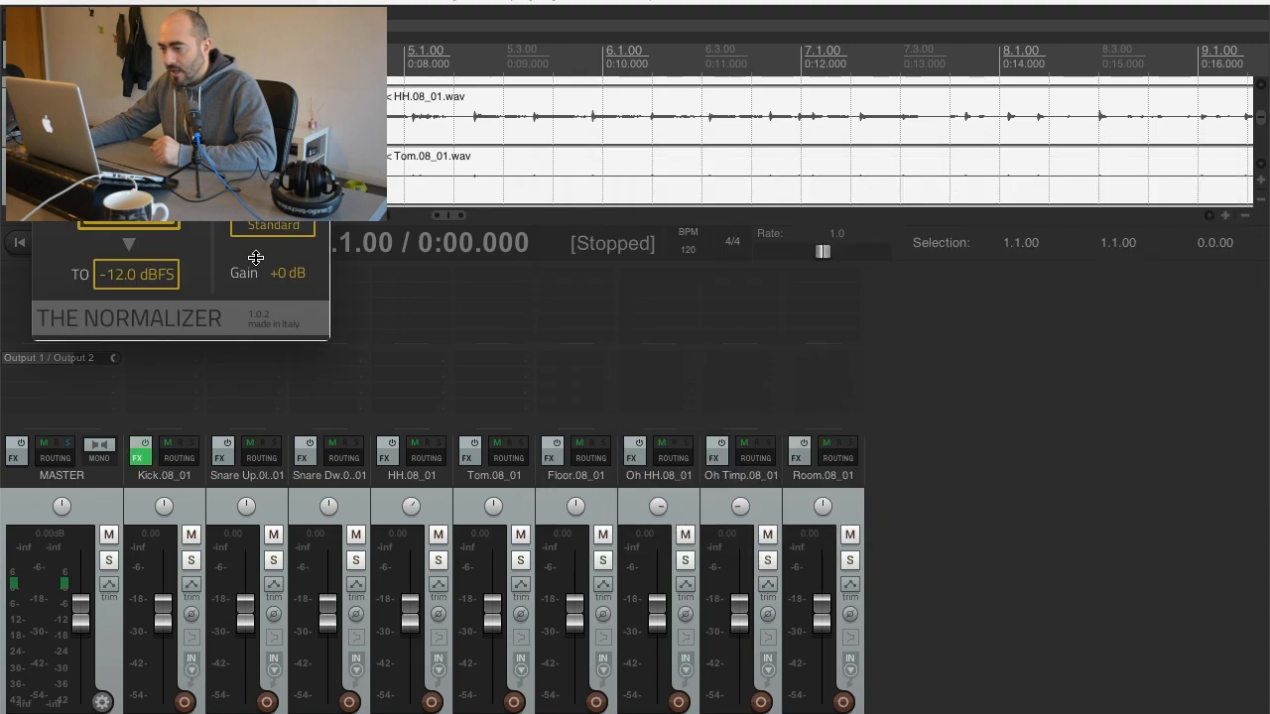
Assign the Kick track's Normalizer to Group 1 and copy the plugin to all the other drum tracks
left_click_drag(149, 27, 776, 114)
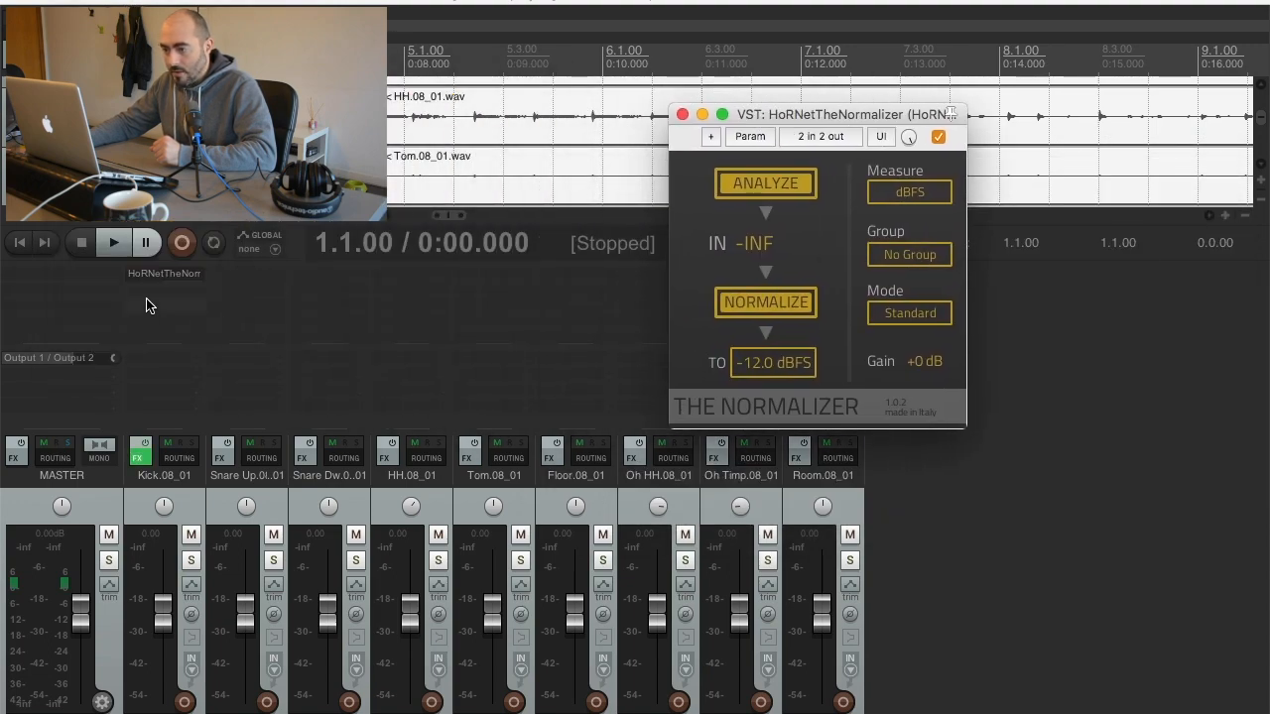
left_click(901, 258)
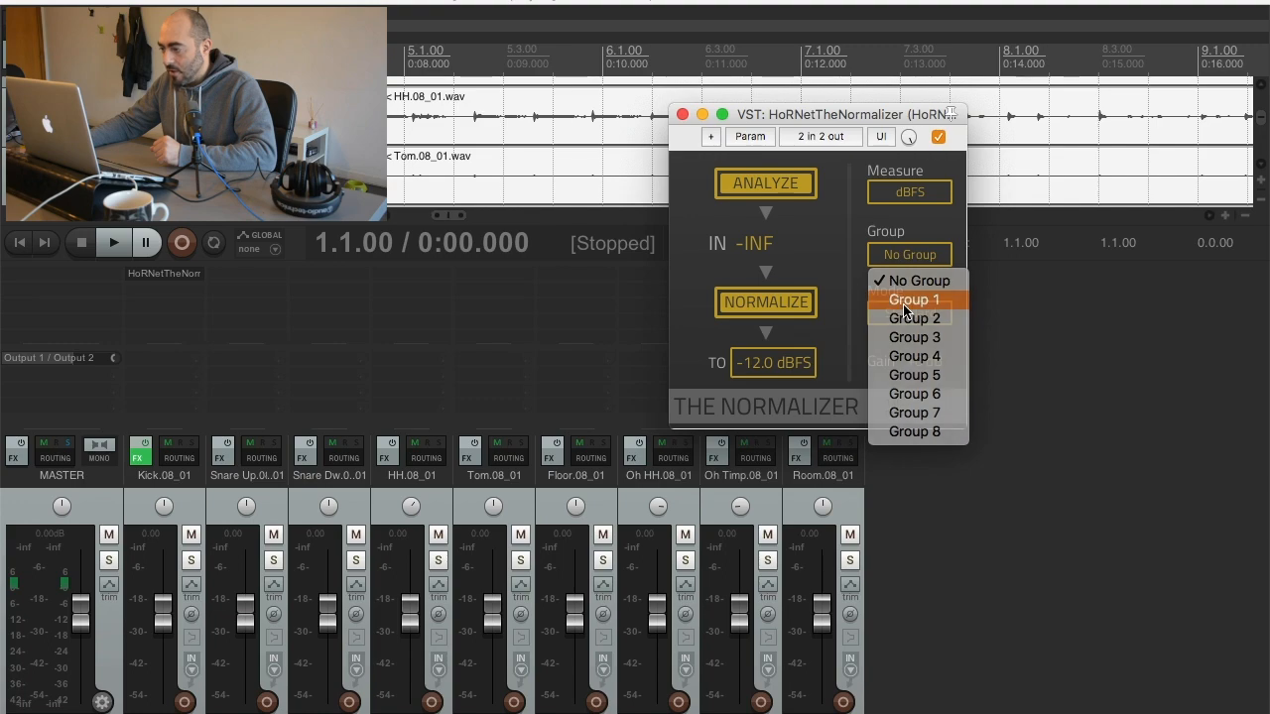
left_click(906, 300)
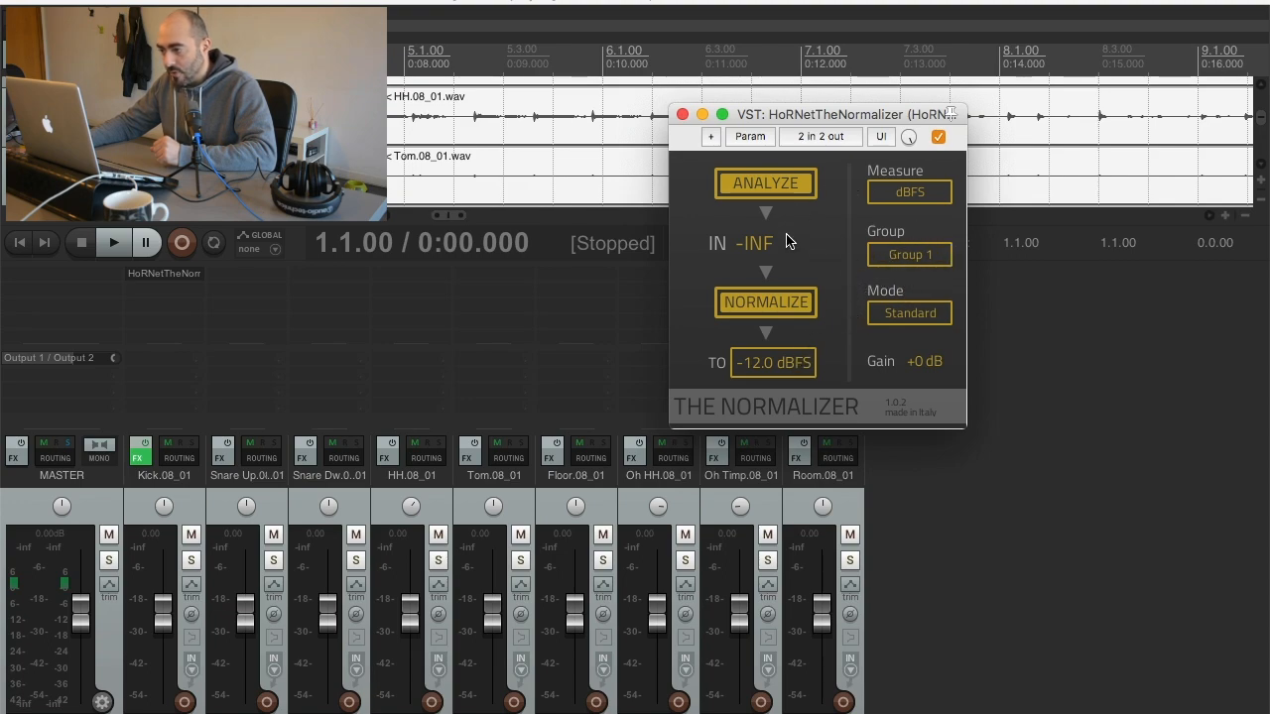
left_click(185, 277)
left_click_drag(183, 282, 801, 278)
Open the Normalizer instances of the Room and Kick tracks side by side
double_click(806, 282)
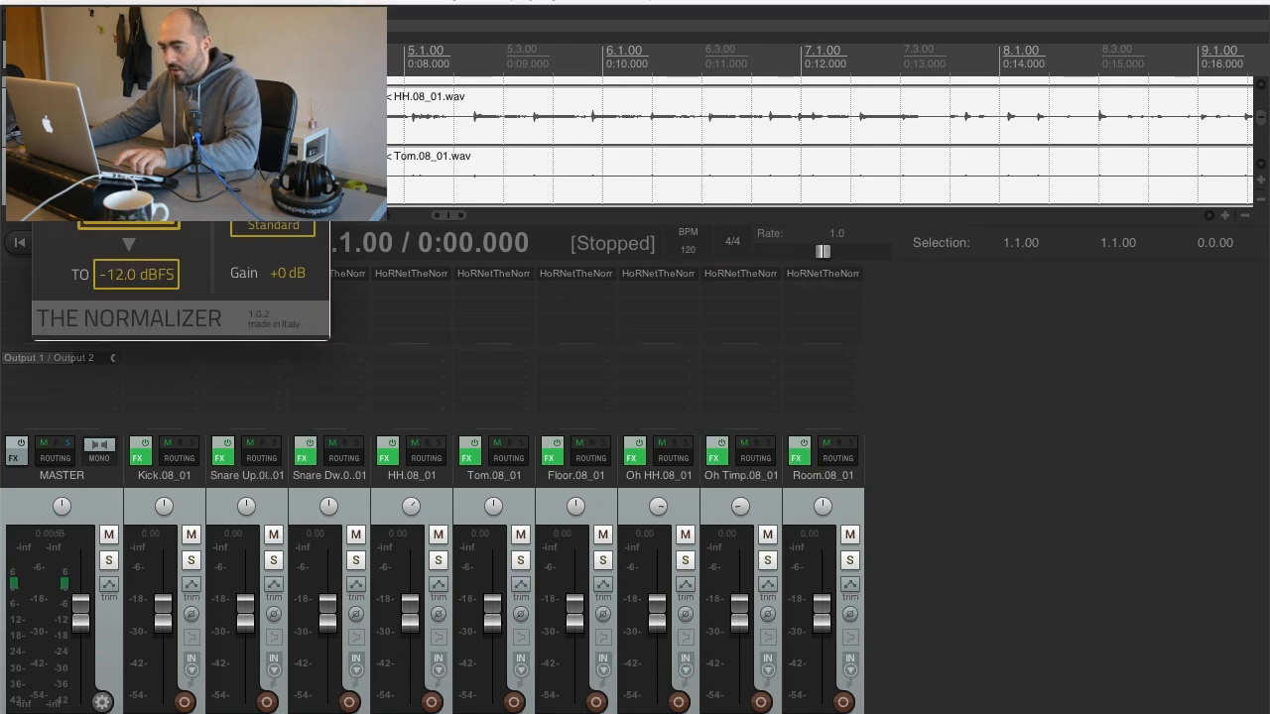
double_click(158, 280)
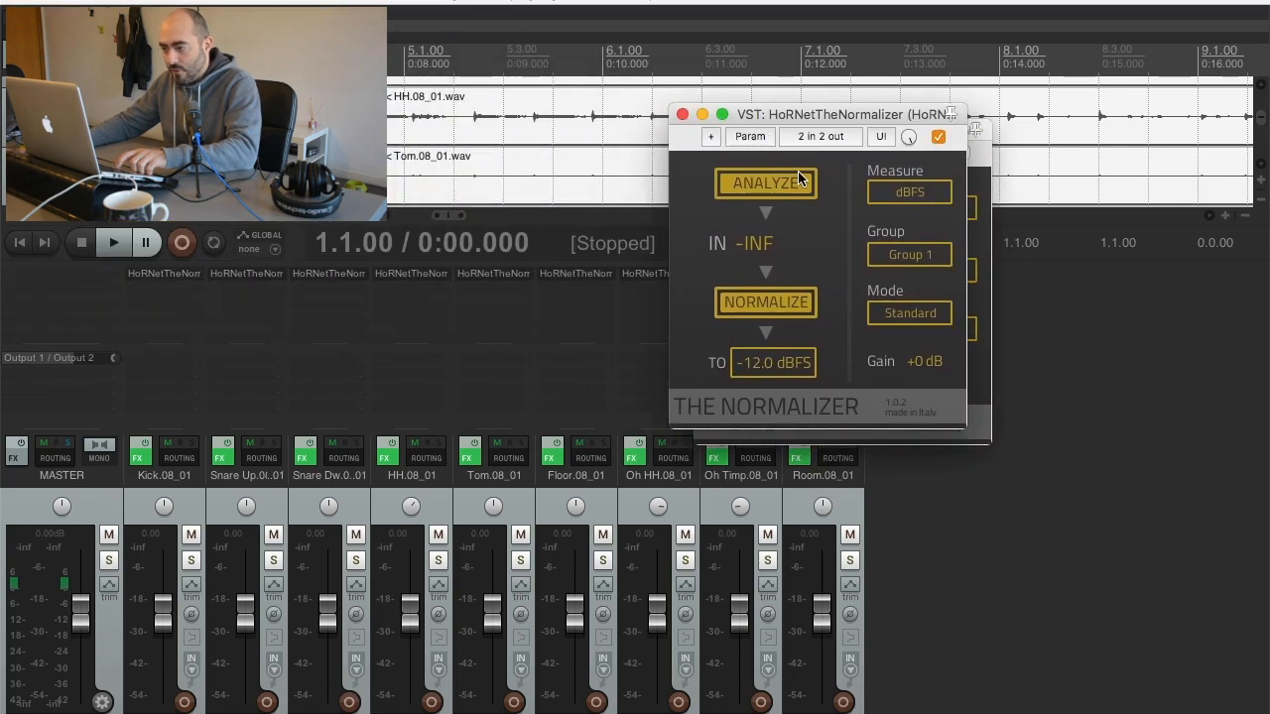
left_click_drag(802, 151, 487, 139)
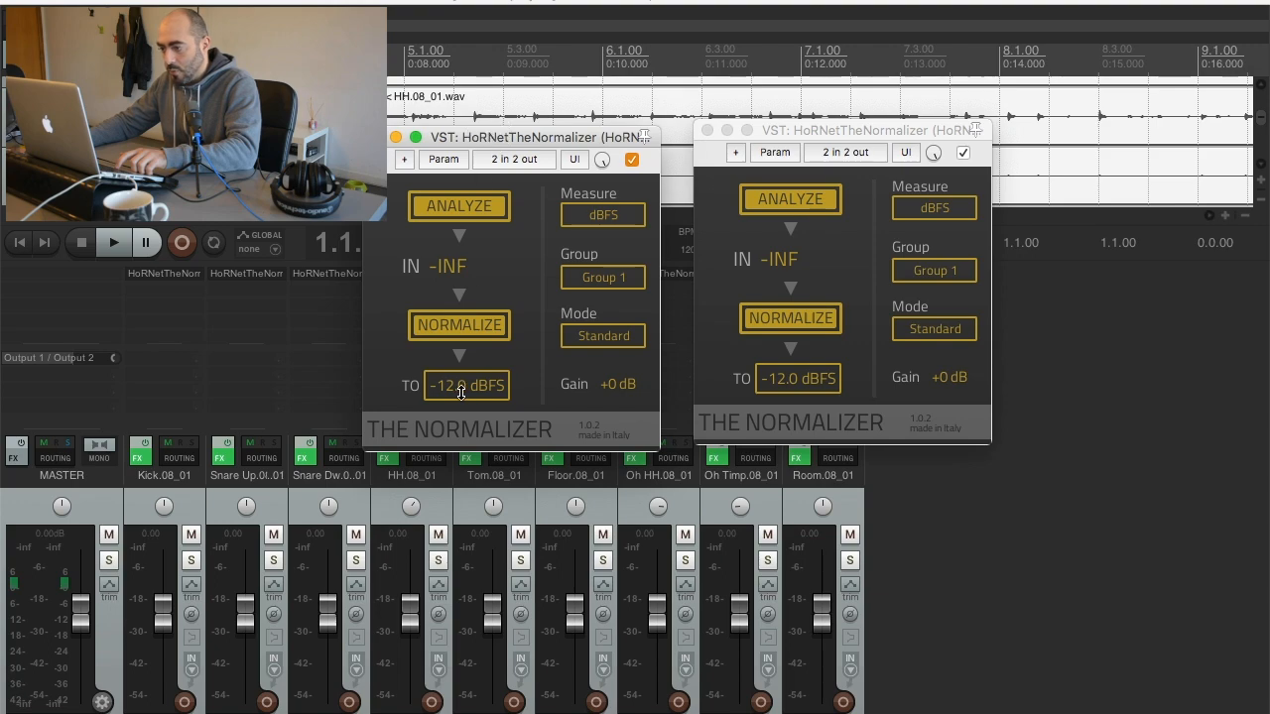
Set the group's measure to VU (-18) and its normalization target to -16 VU on the Kick instance
left_click(618, 216)
left_click(602, 262)
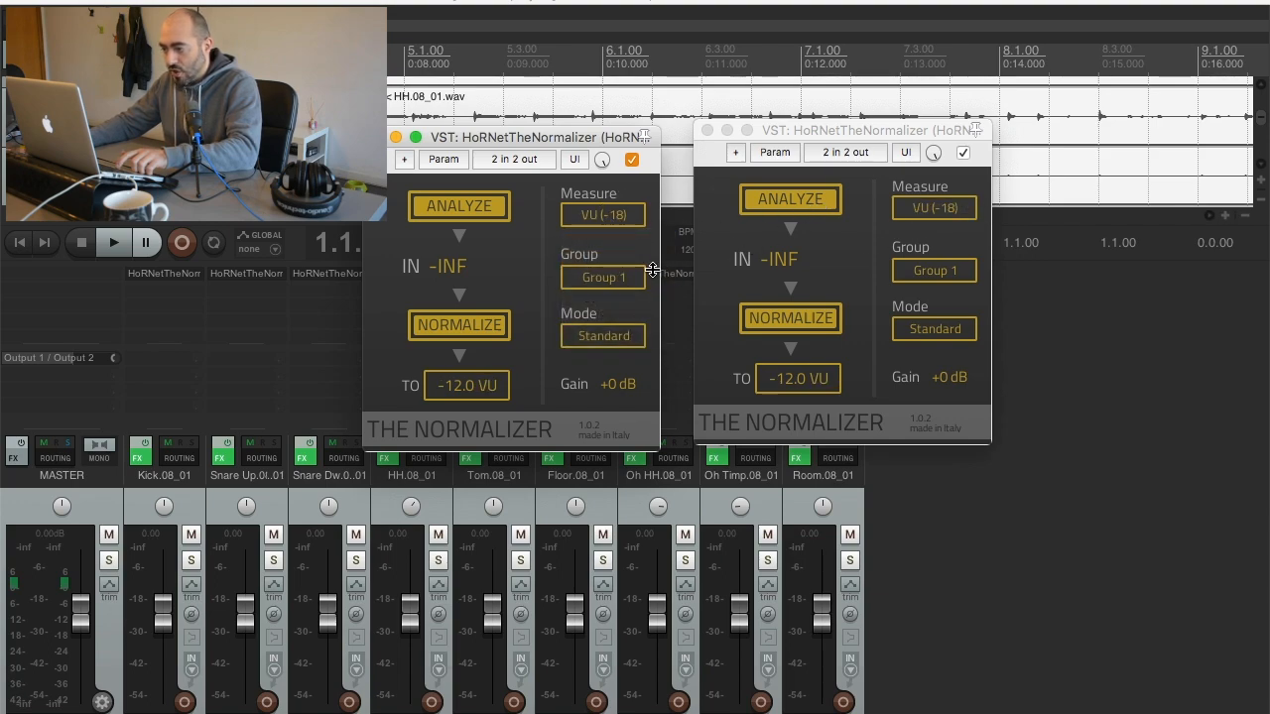
double_click(483, 391)
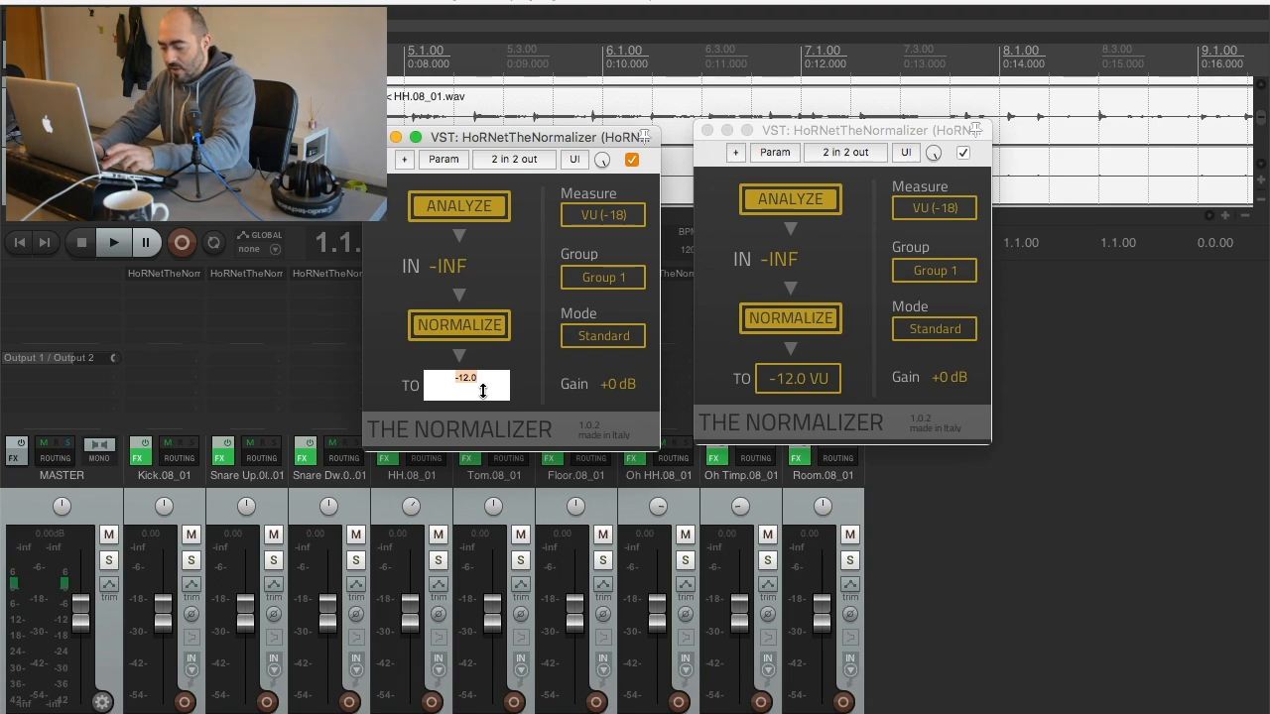
key("BackSpace")
type("-16")
key("Return")
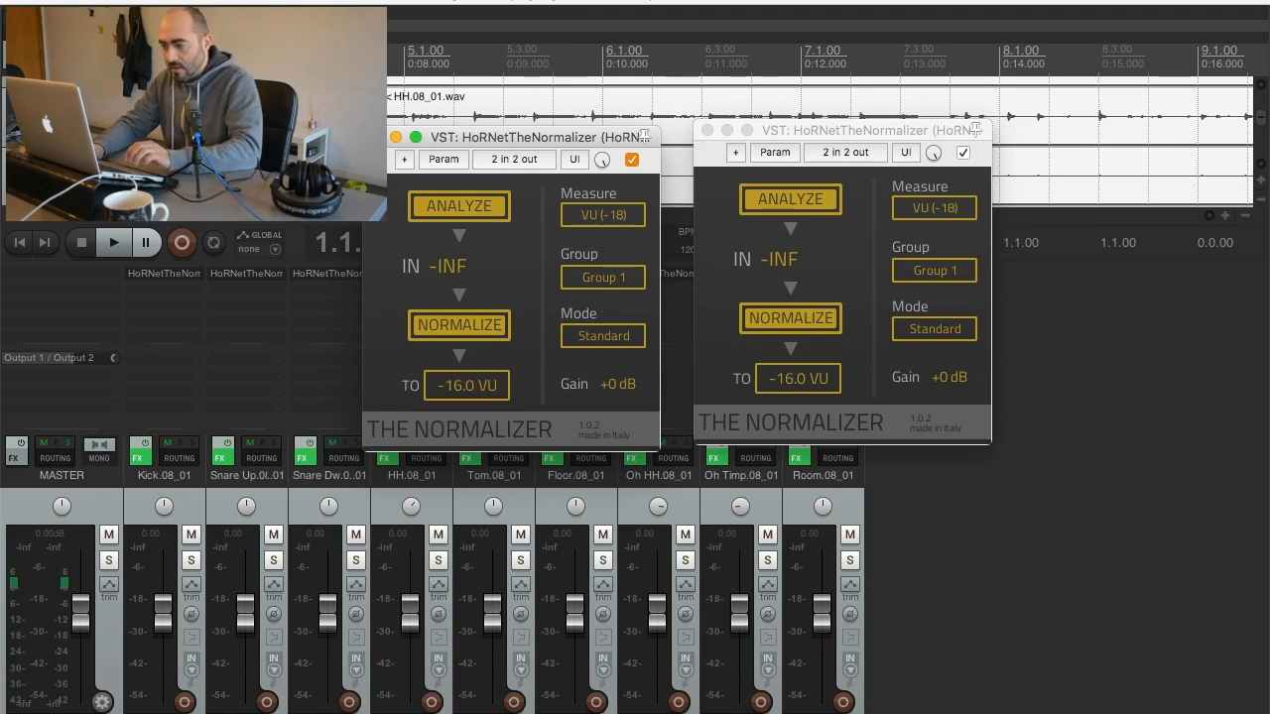
Play the drums to analyze their levels, clearing the peak indicators on Master, Kick, Snare Up and Snare Dw, and stop playback
left_click_drag(455, 144, 478, 138)
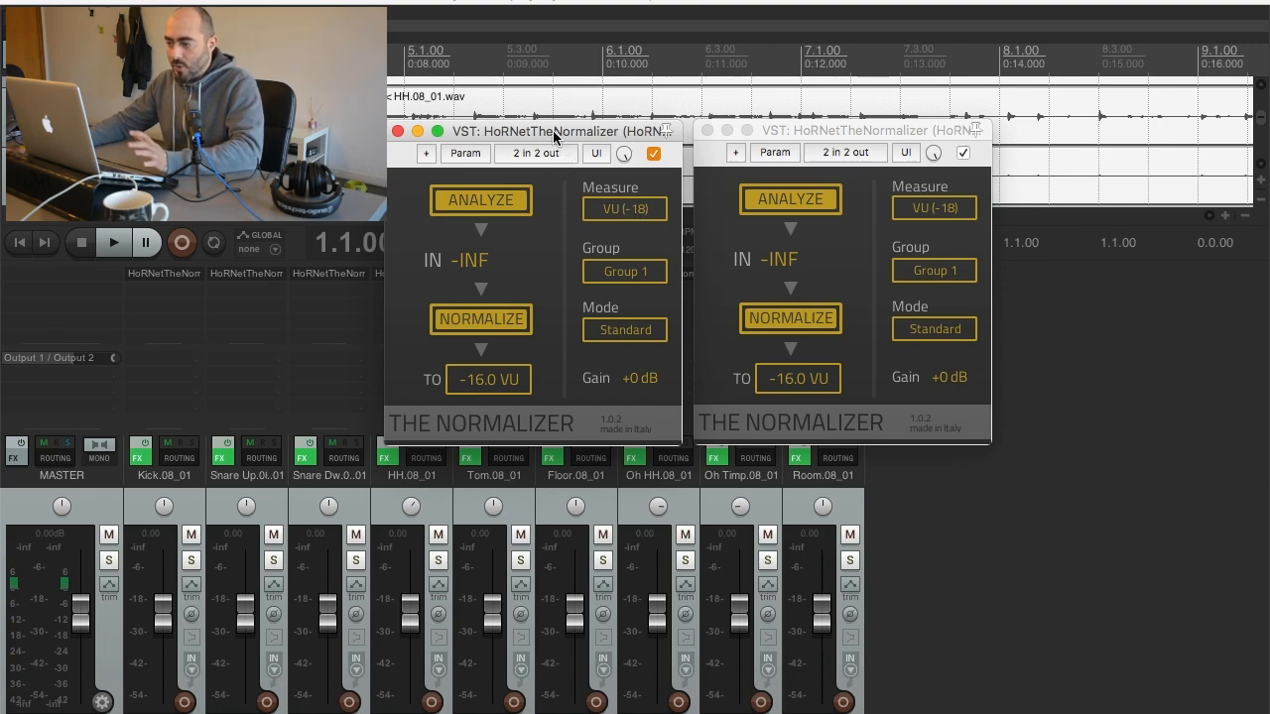
left_click_drag(791, 130, 876, 126)
left_click_drag(601, 132, 661, 127)
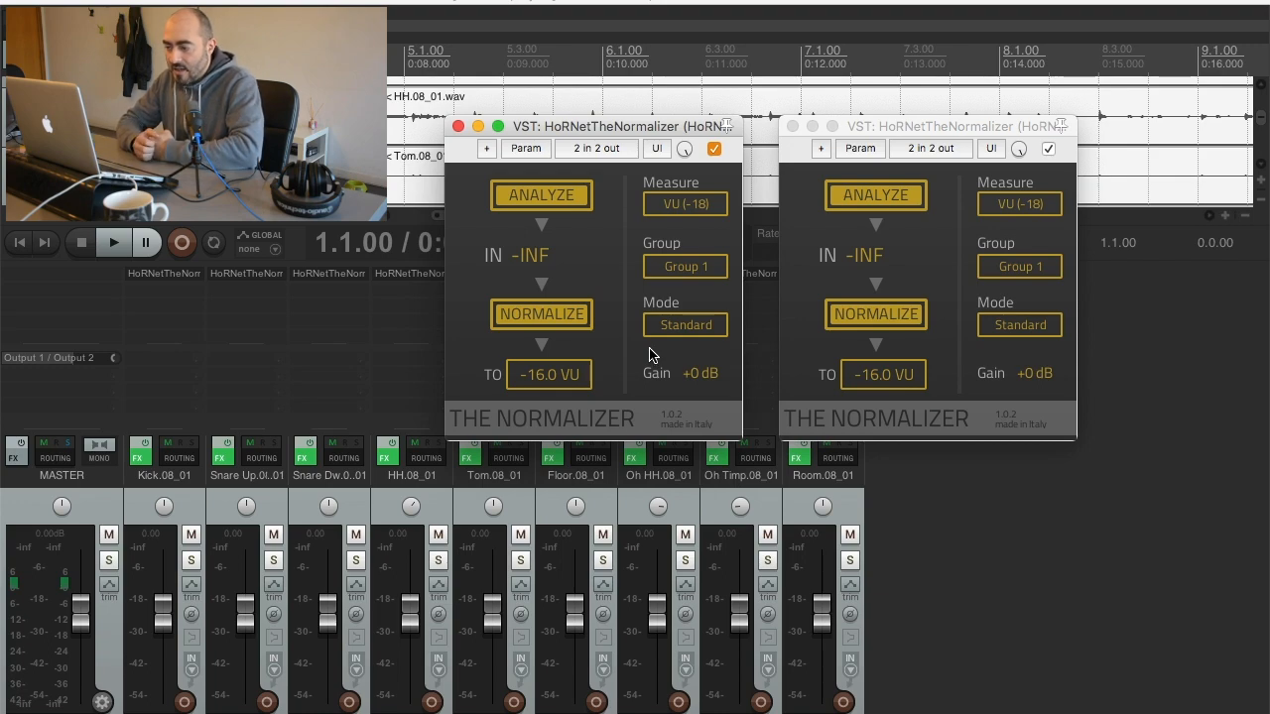
key("space")
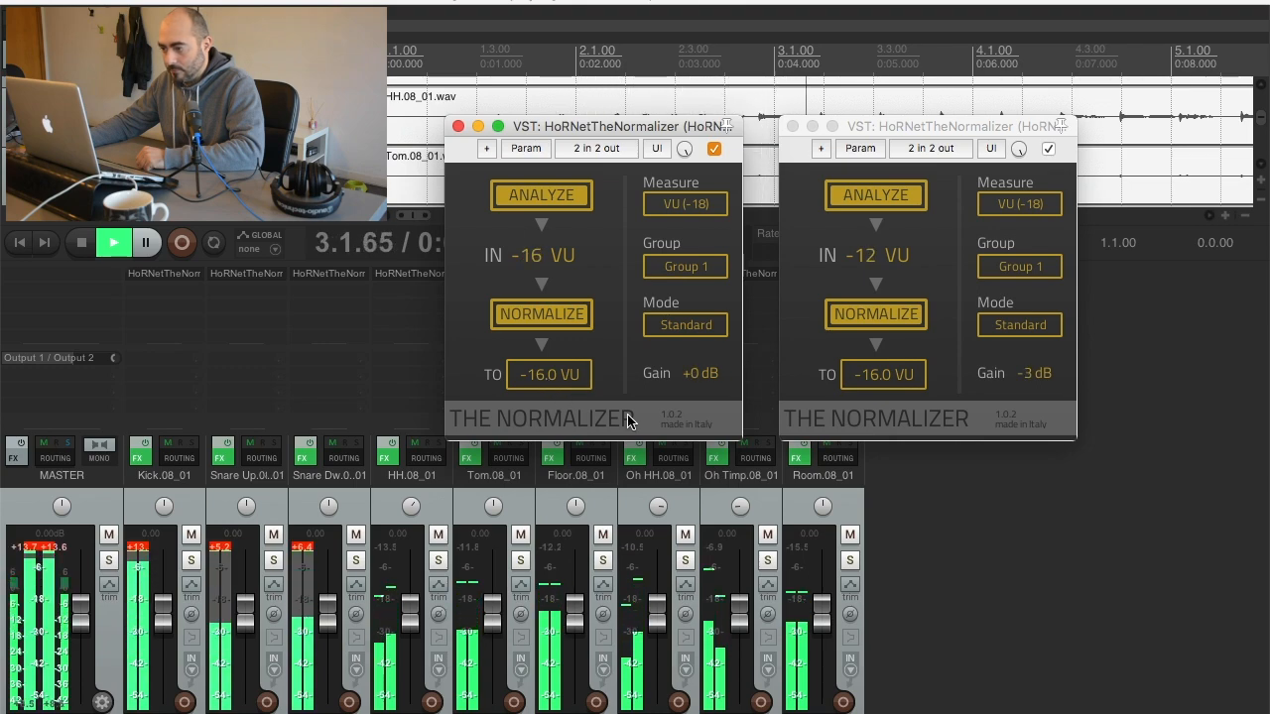
left_click(39, 546)
left_click(143, 552)
left_click(219, 547)
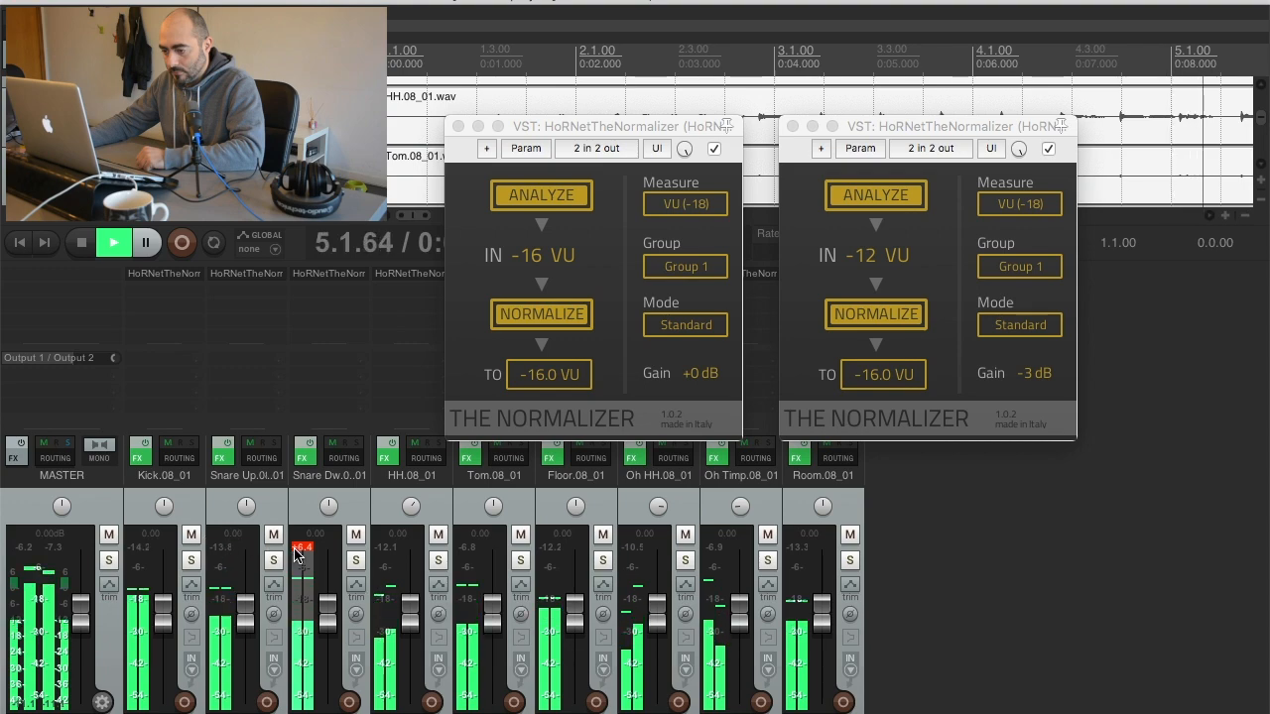
left_click(301, 546)
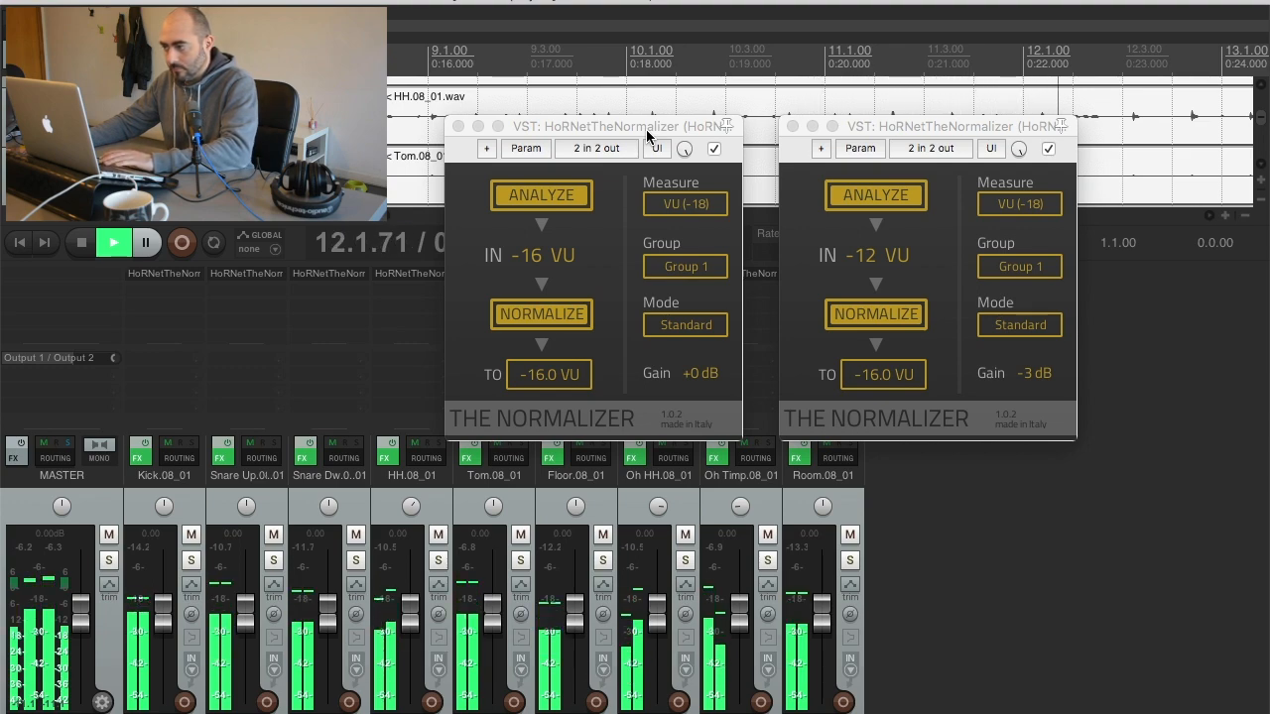
key("space")
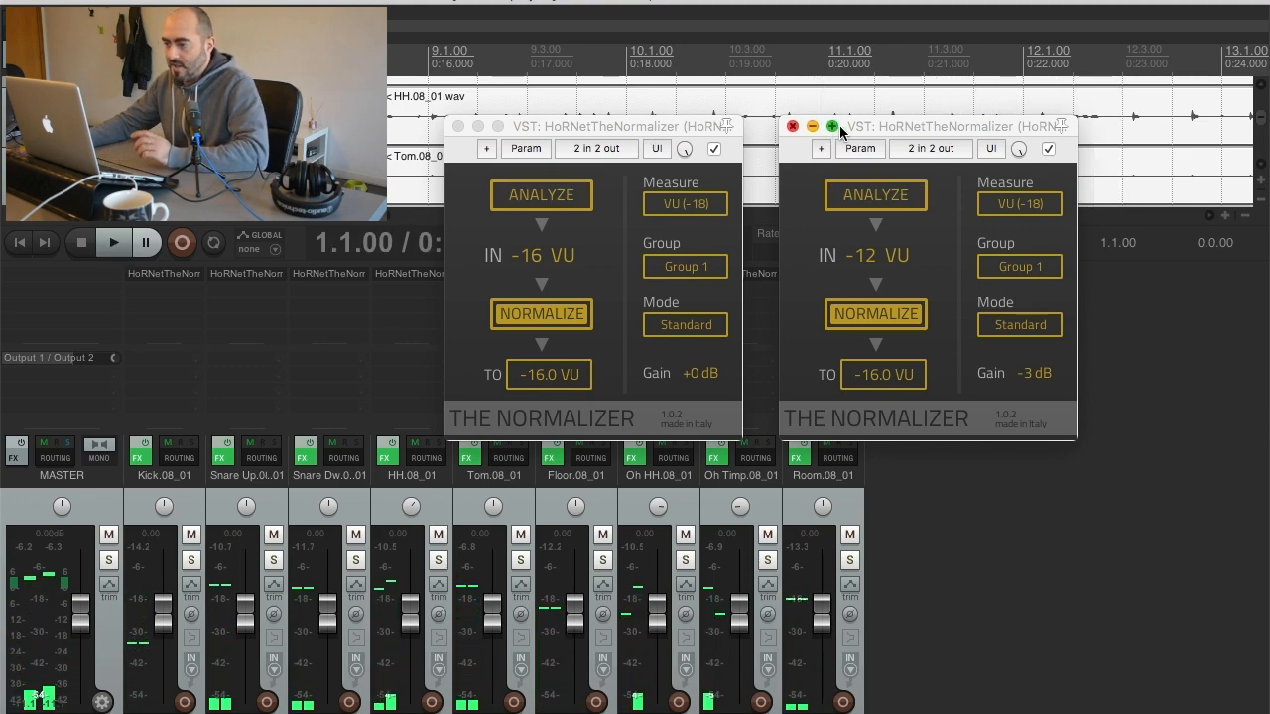
Enable normalization for the group during playback, stop, and close both Normalizer windows
left_click_drag(827, 134, 921, 136)
left_click_drag(652, 126, 736, 120)
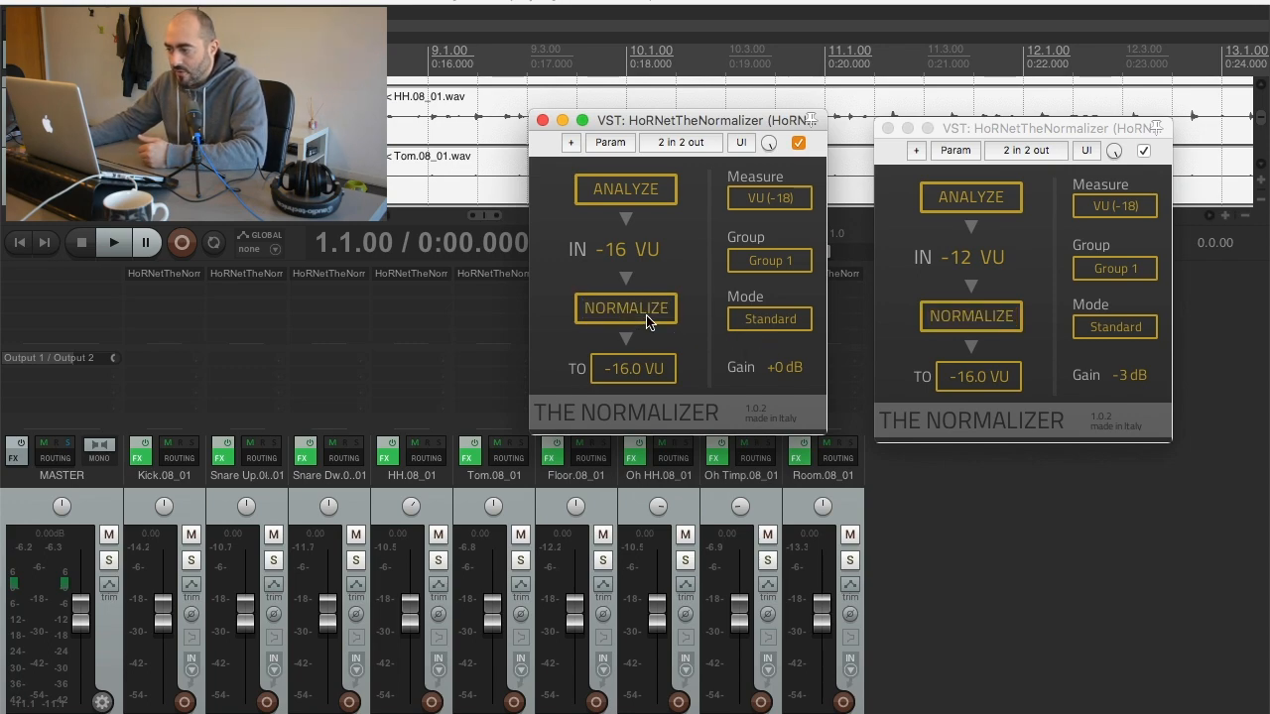
key("space")
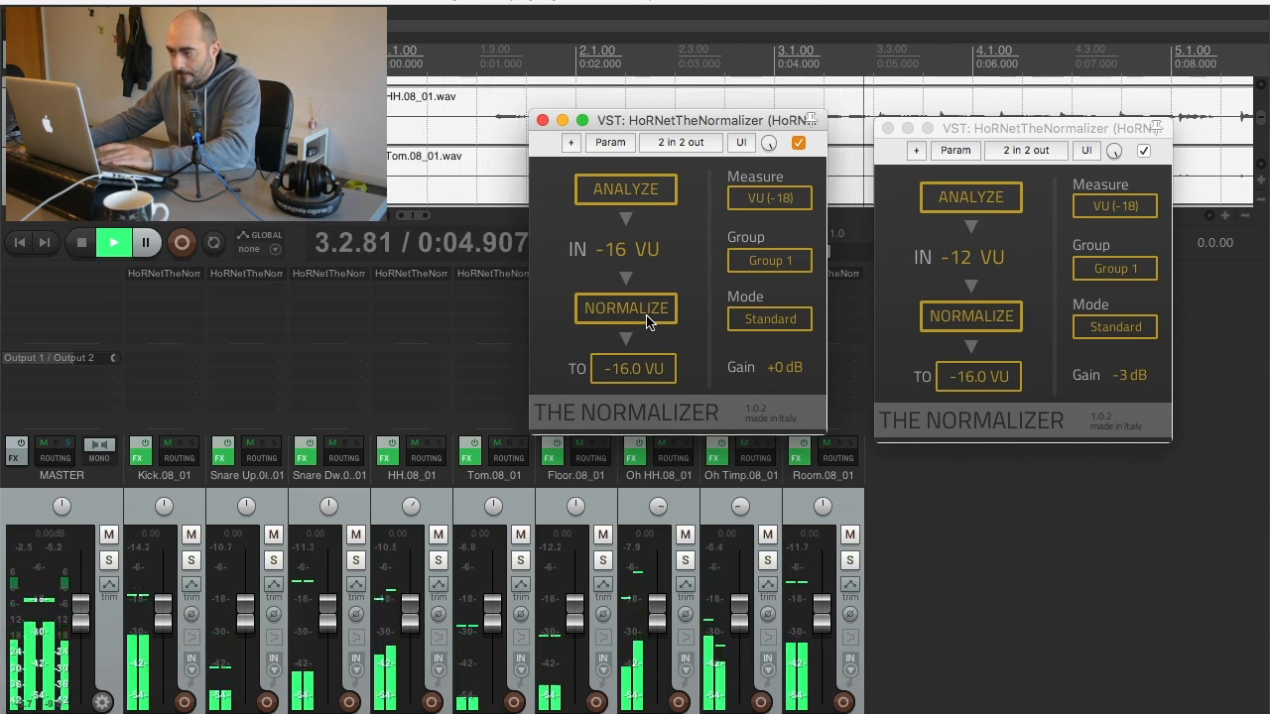
left_click(646, 315)
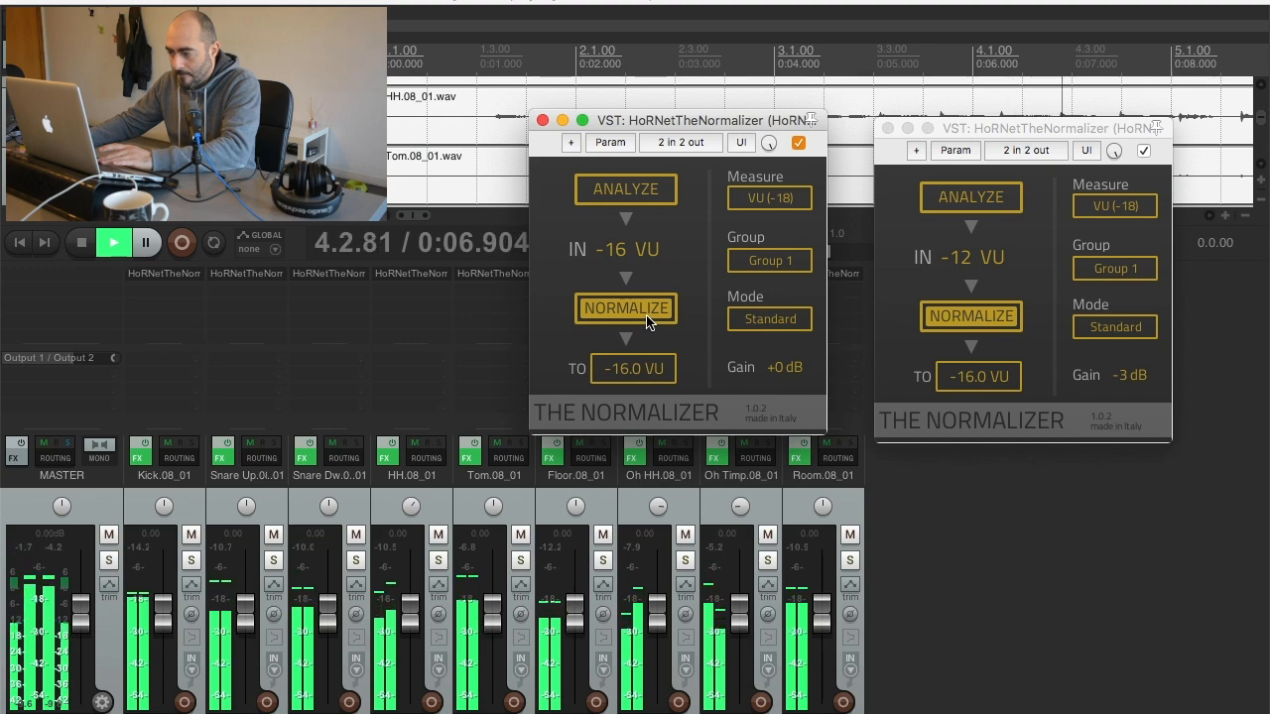
key("space")
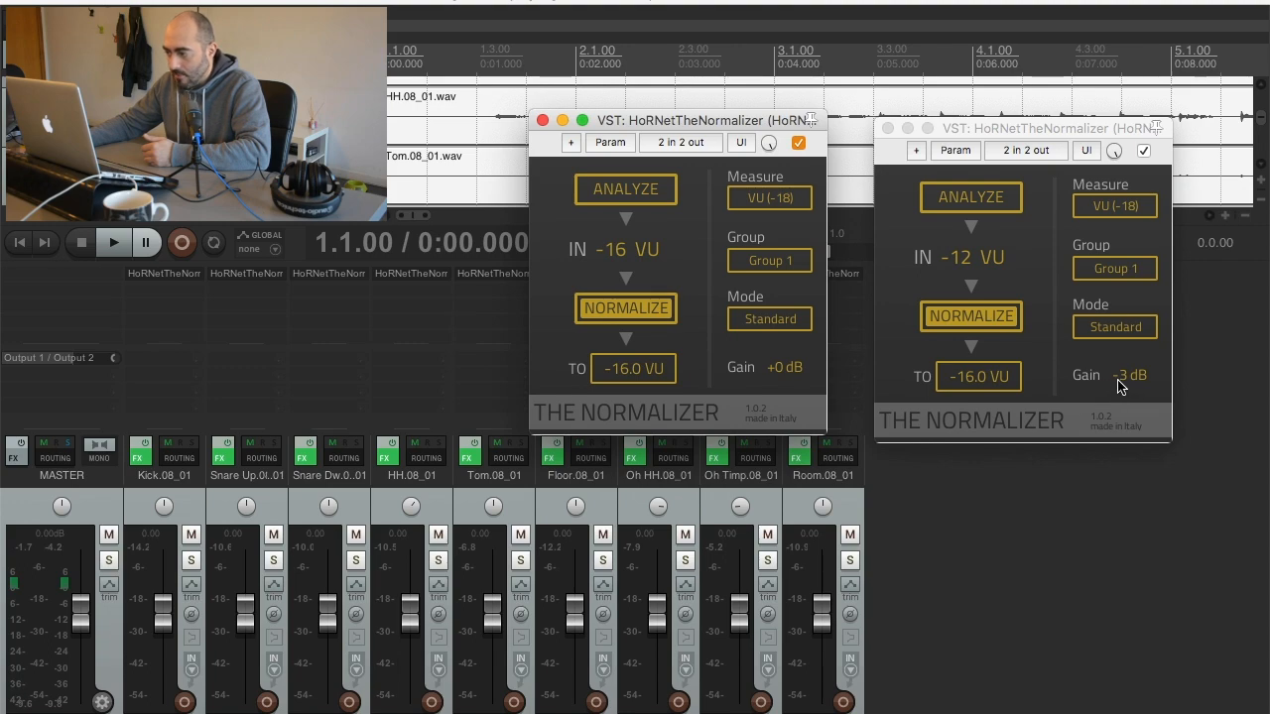
left_click(887, 128)
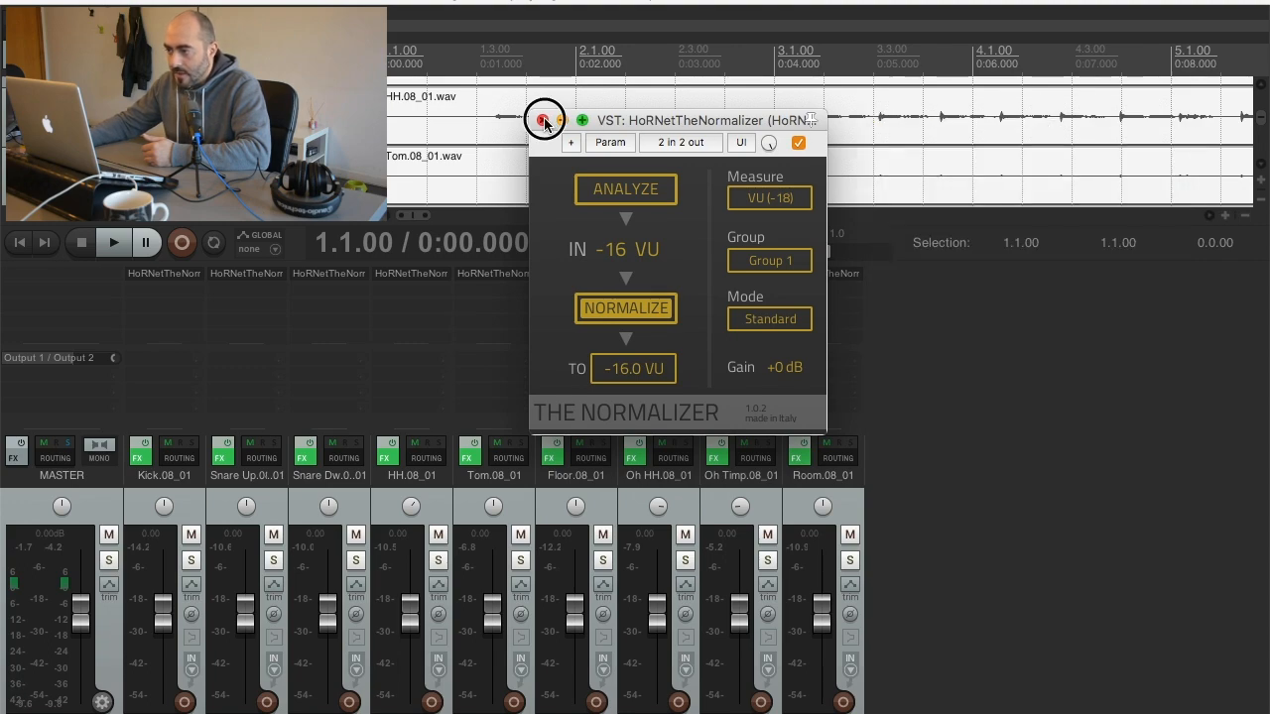
left_click(543, 120)
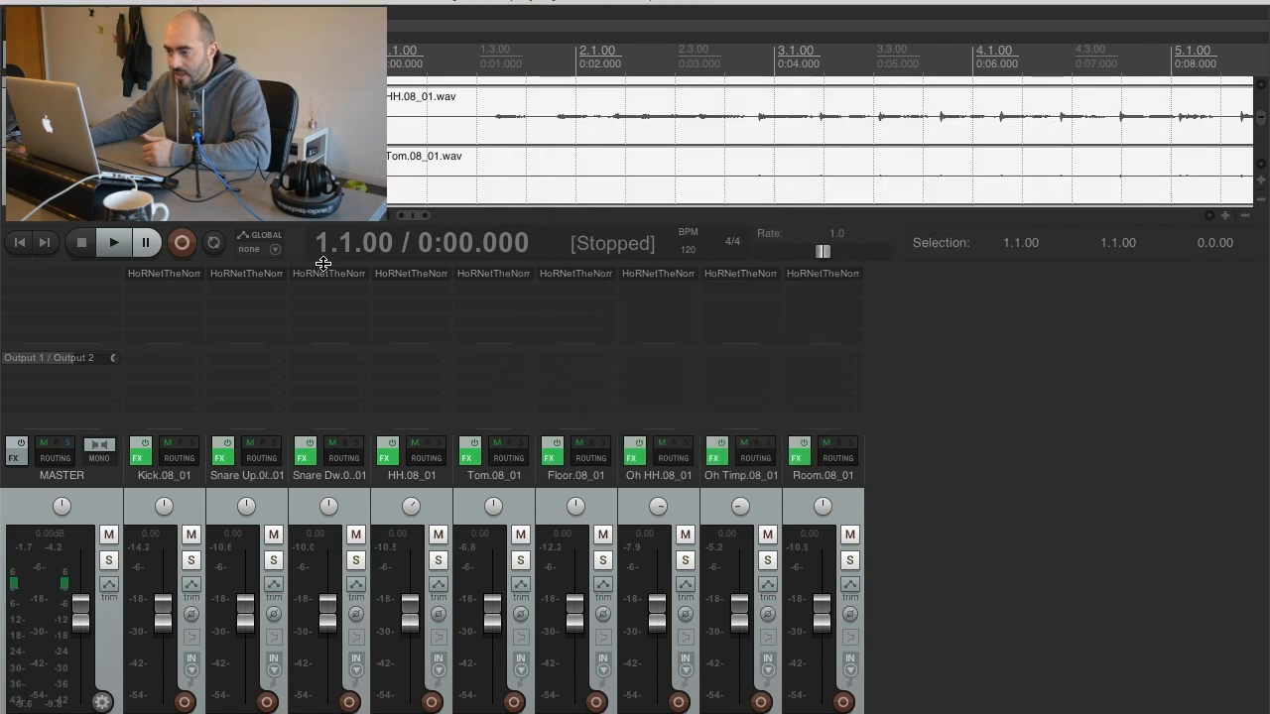
Check the gain applied by the Normalizer on the Snare Up and Kick tracks
left_click(247, 275)
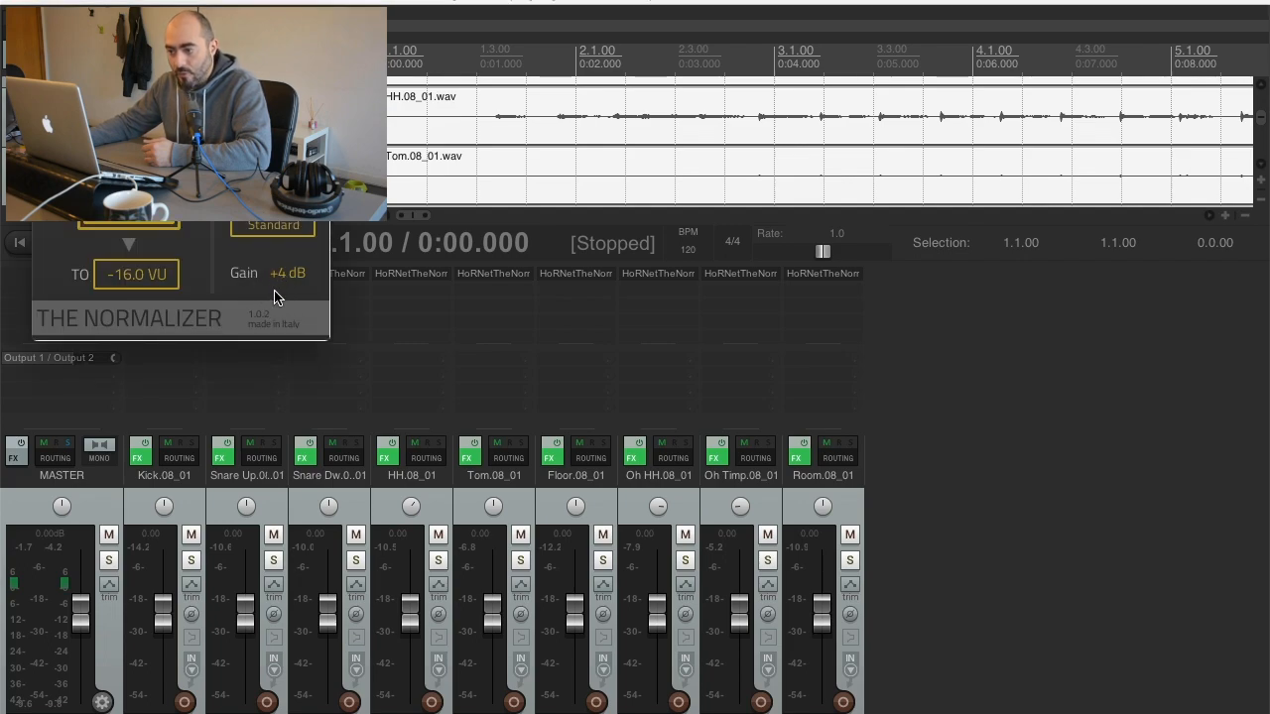
key("Escape")
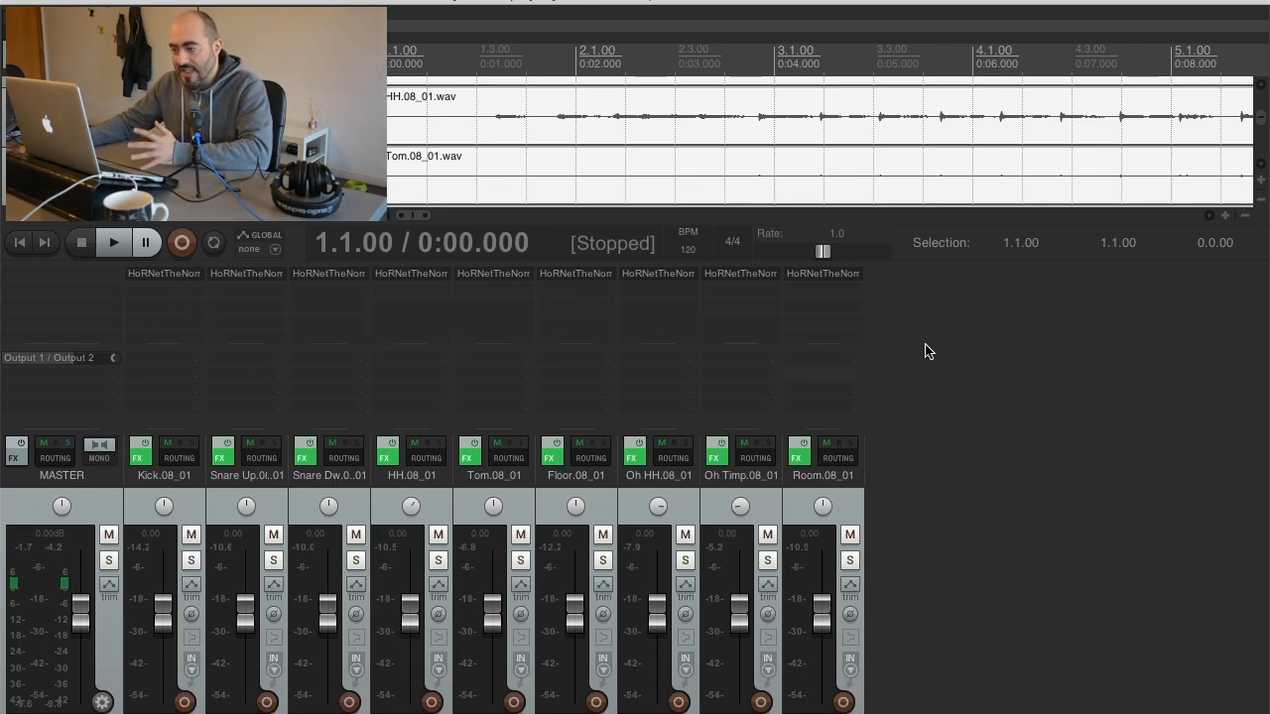
left_click(171, 282)
left_click_drag(728, 120, 1061, 149)
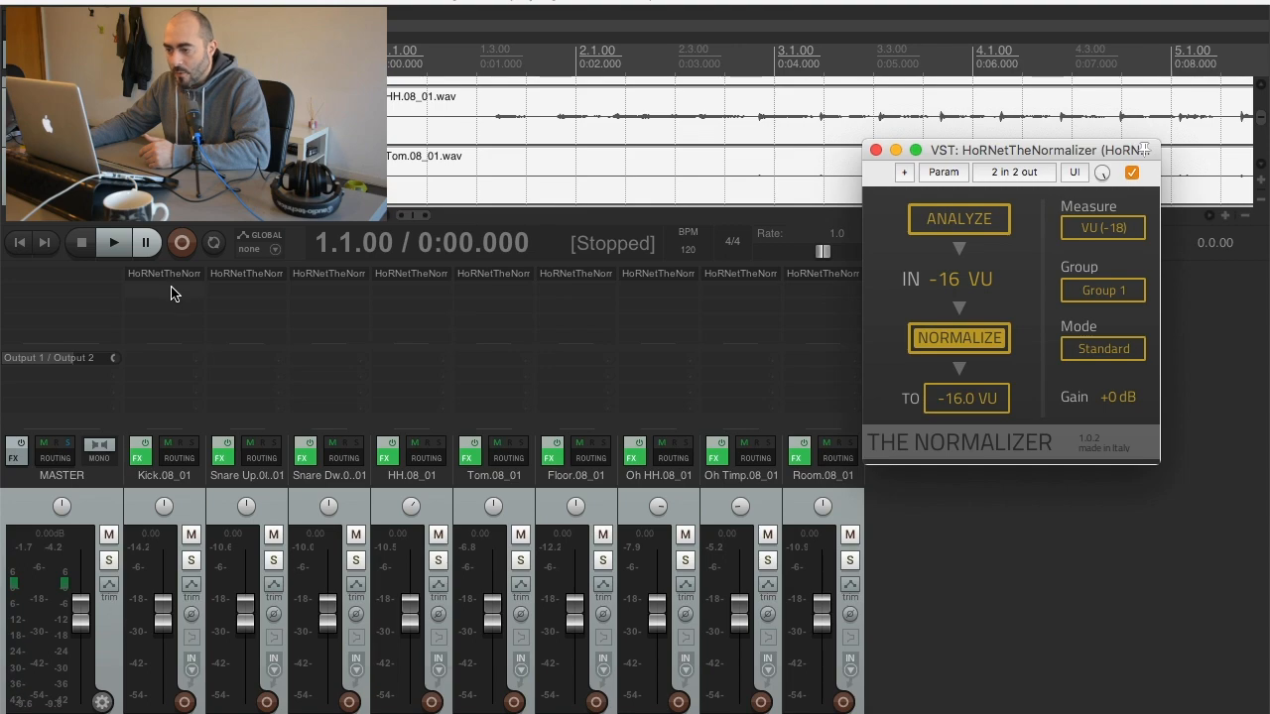
left_click(875, 150)
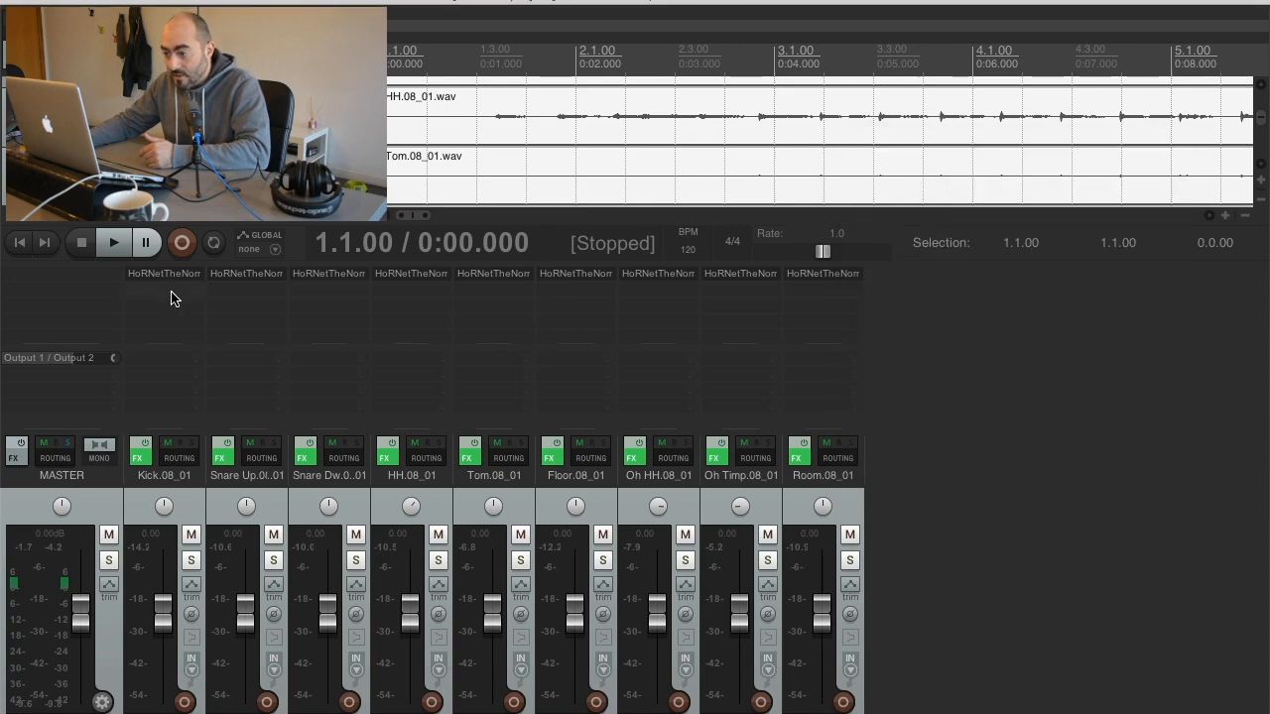
Add a second VST HoRNetTheNormalizer to the Kick track below the first one
double_click(174, 300)
double_click(843, 239)
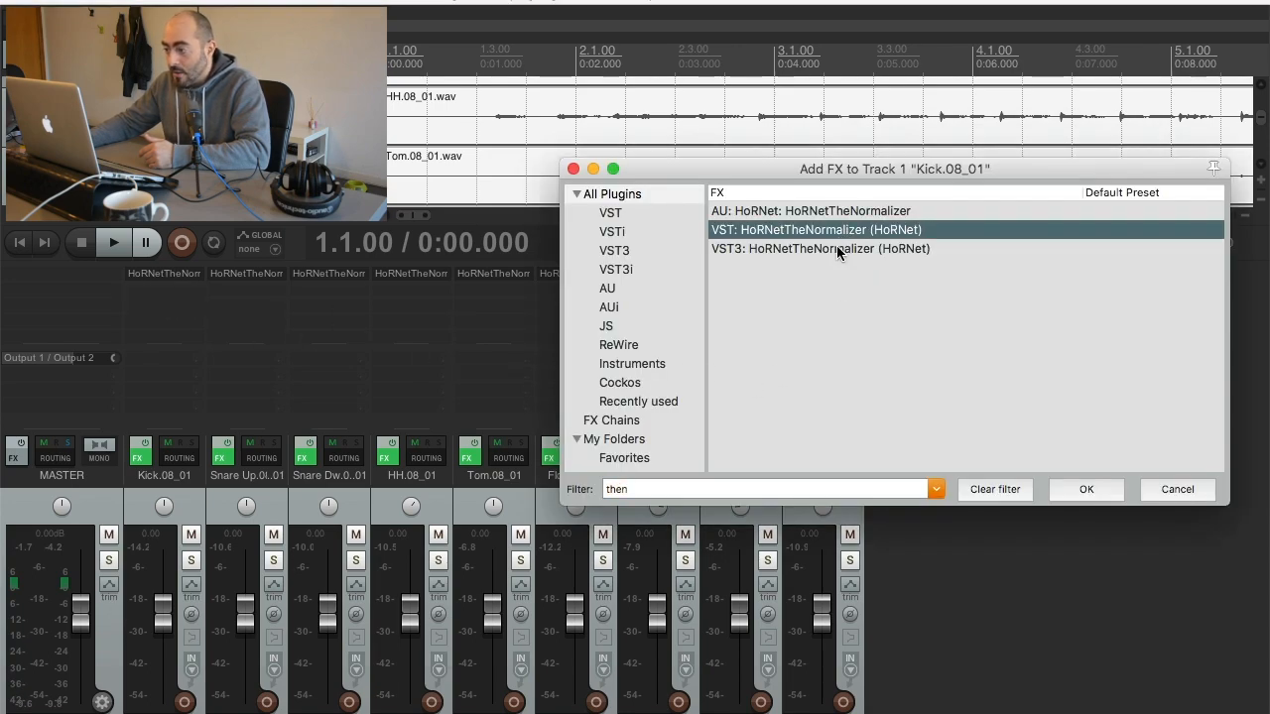
left_click_drag(219, 24, 879, 99)
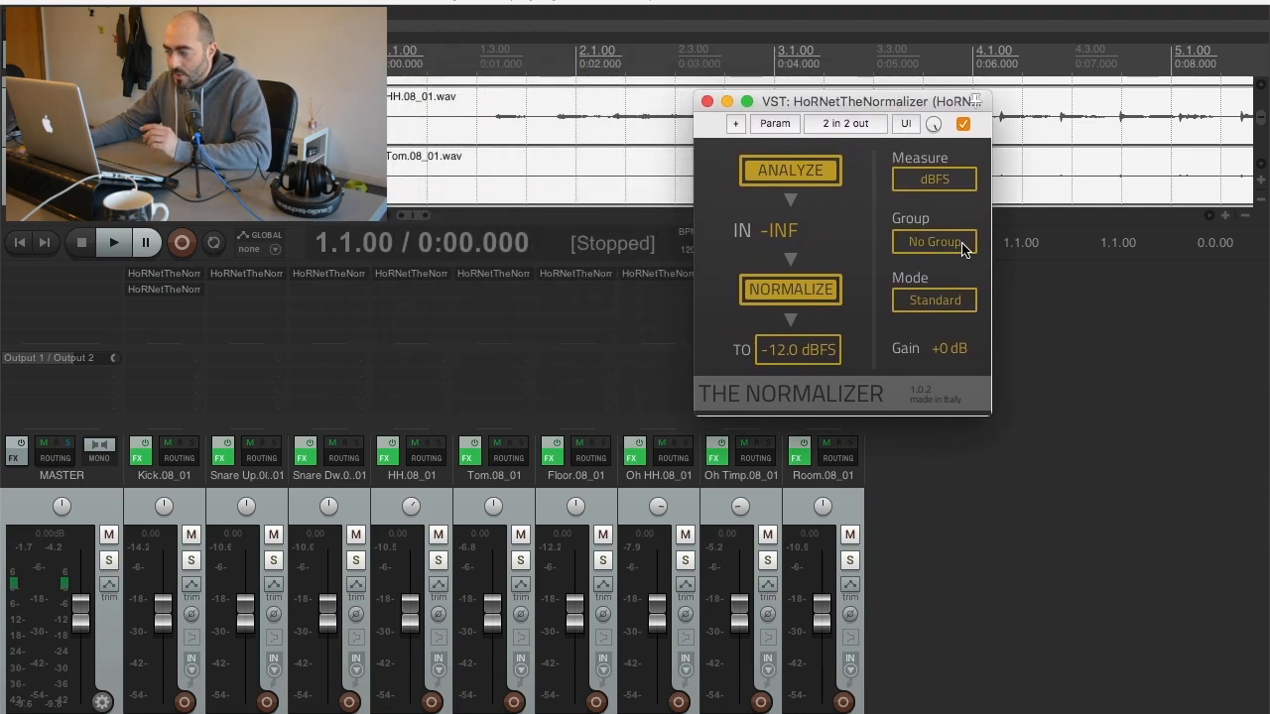
Set Kick's second Normalizer to measure LUFS Shrt., assign it to Group 2, and set its target to -30 LUFS
left_click(941, 183)
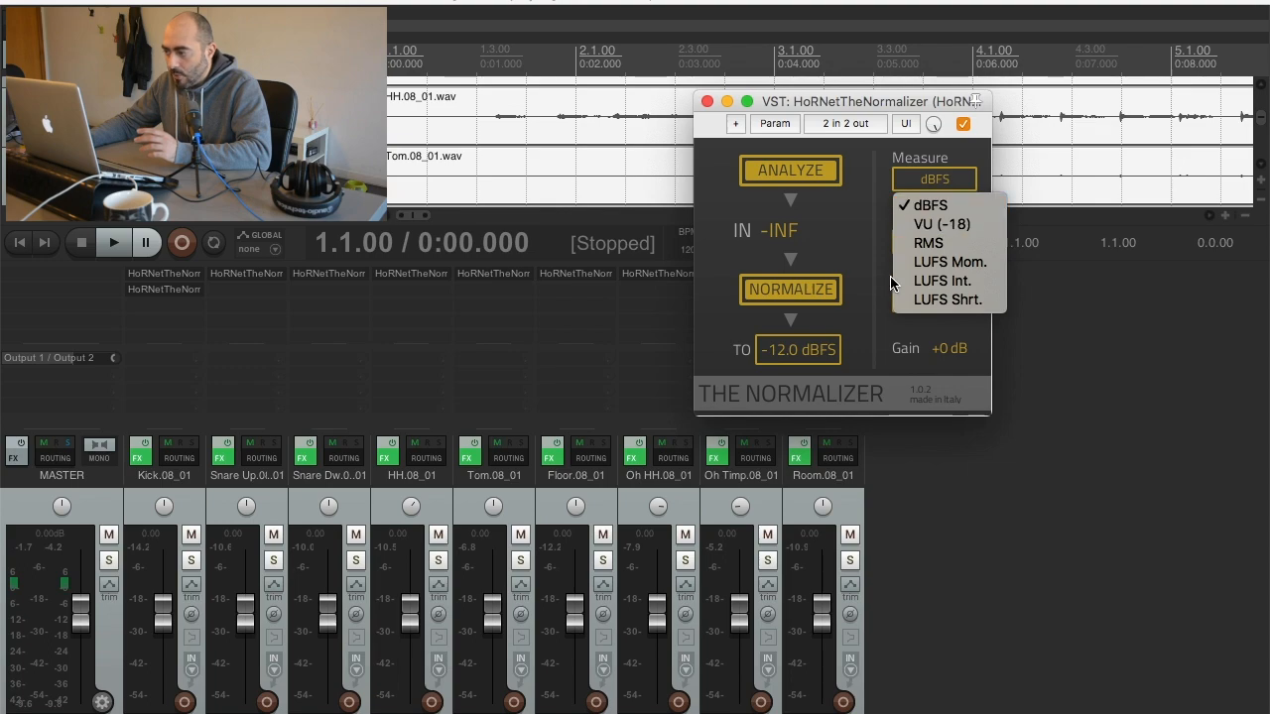
left_click(939, 301)
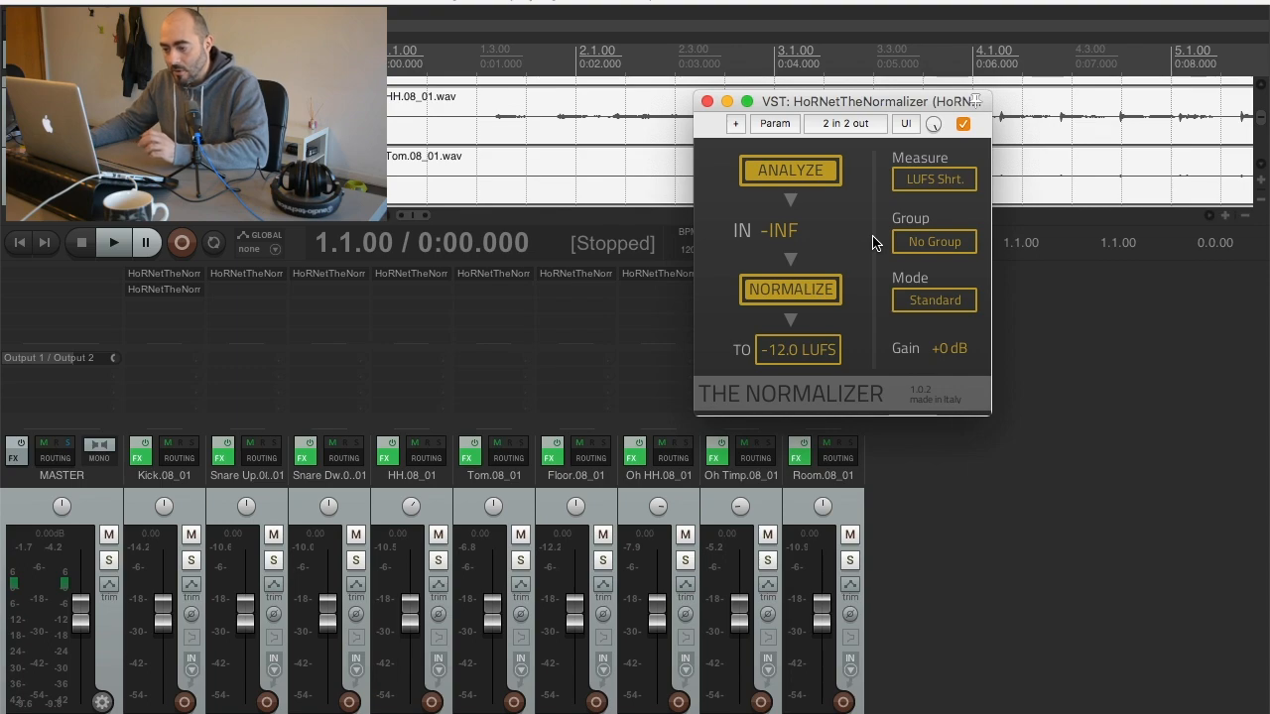
left_click(920, 244)
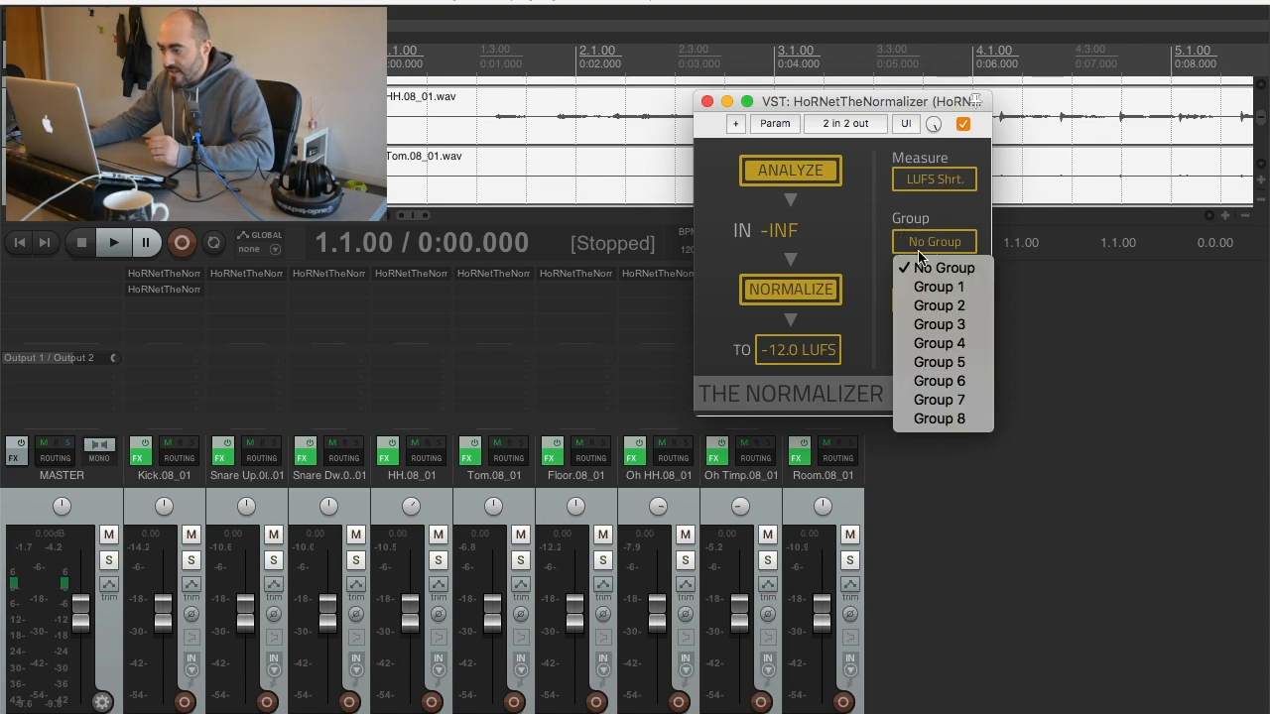
left_click(923, 306)
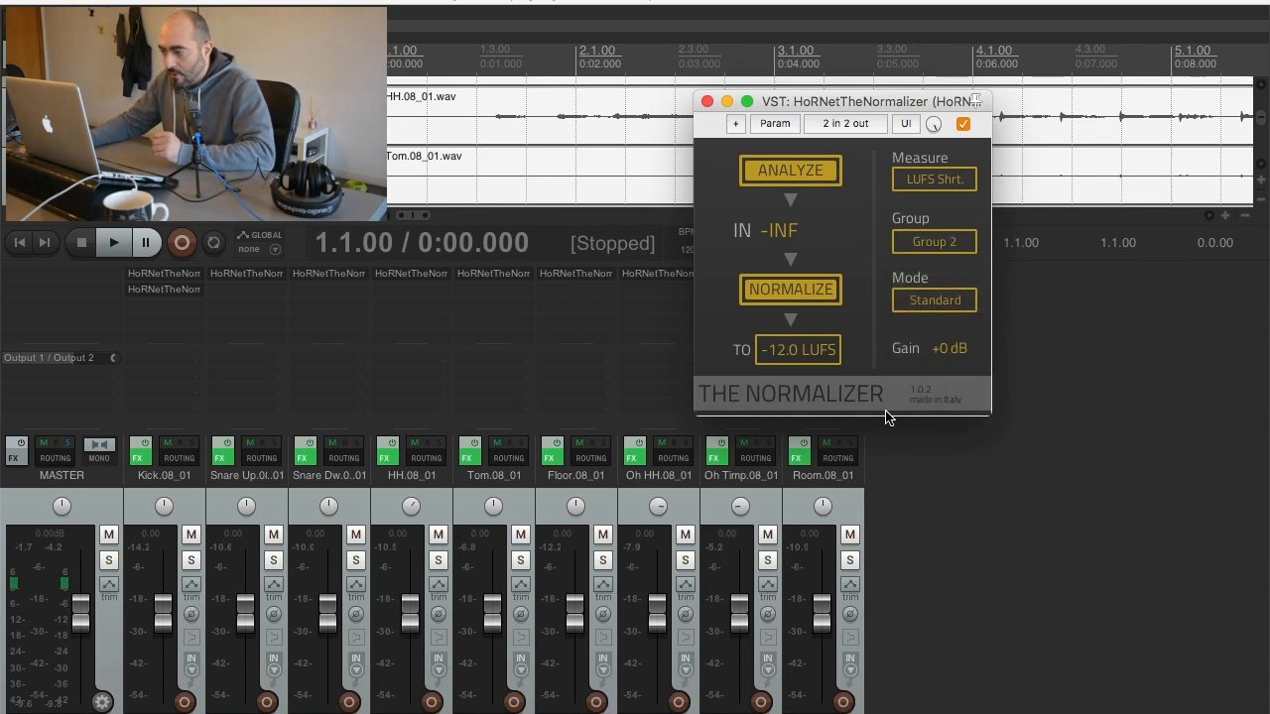
double_click(800, 357)
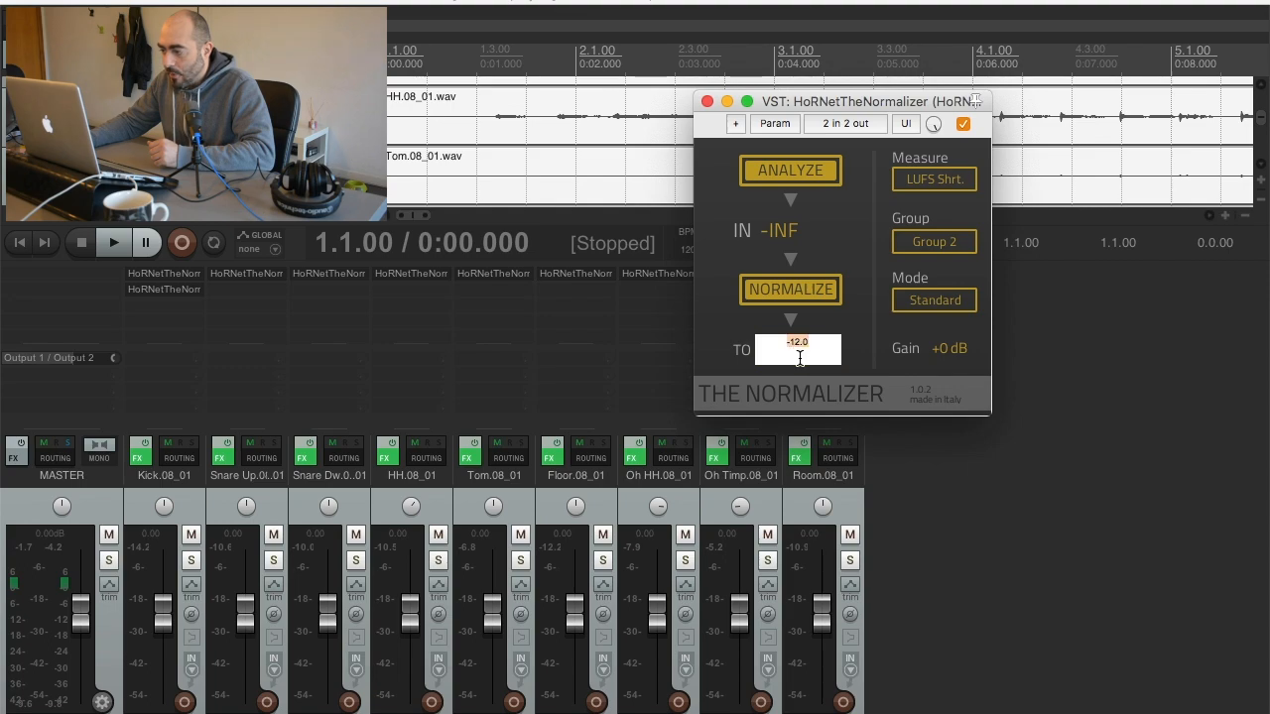
type("-30")
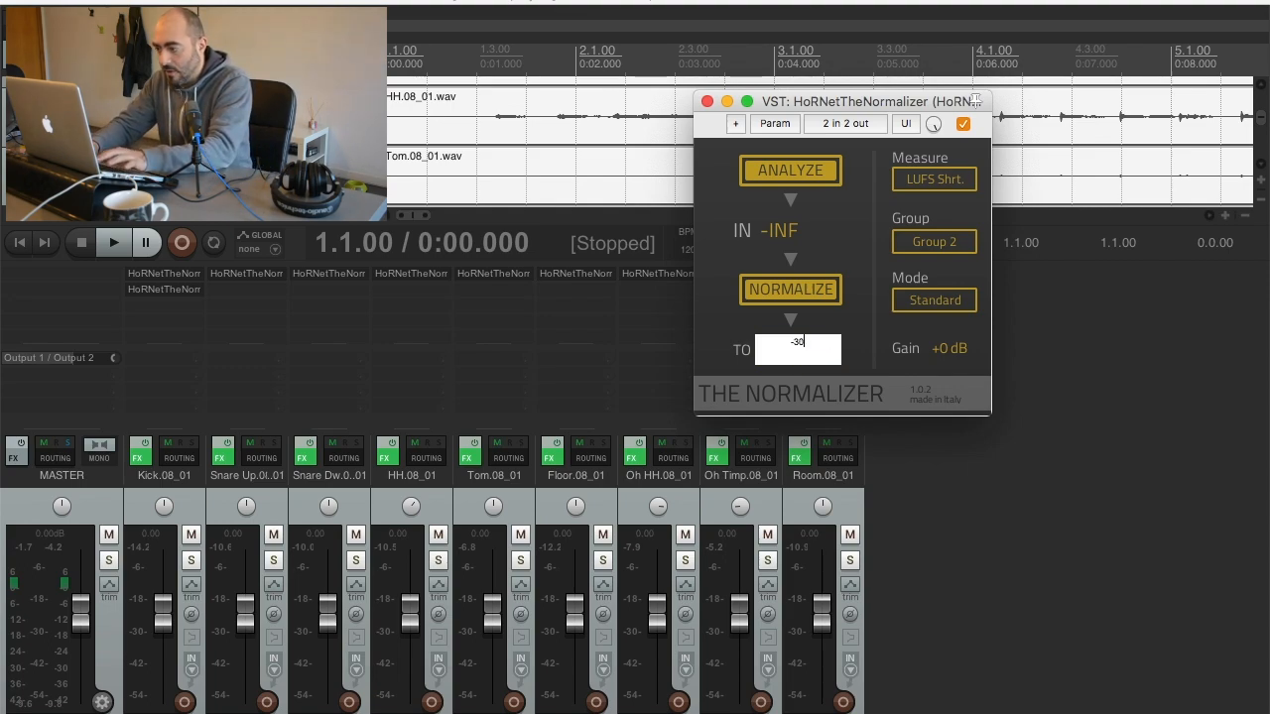
key("Return")
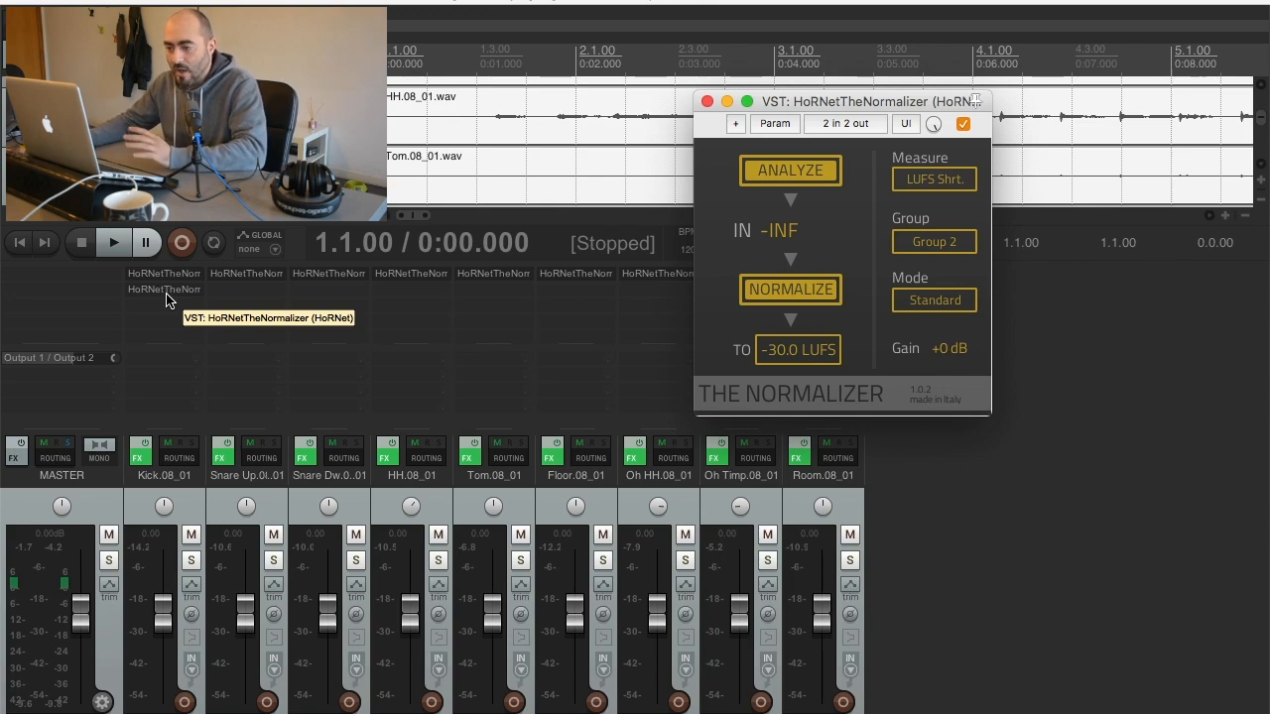
key("Escape")
Copy Kick's second Normalizer to every other drum track from Snare Up to Room, and close the plug-in window that opens
left_click_drag(165, 295, 218, 298)
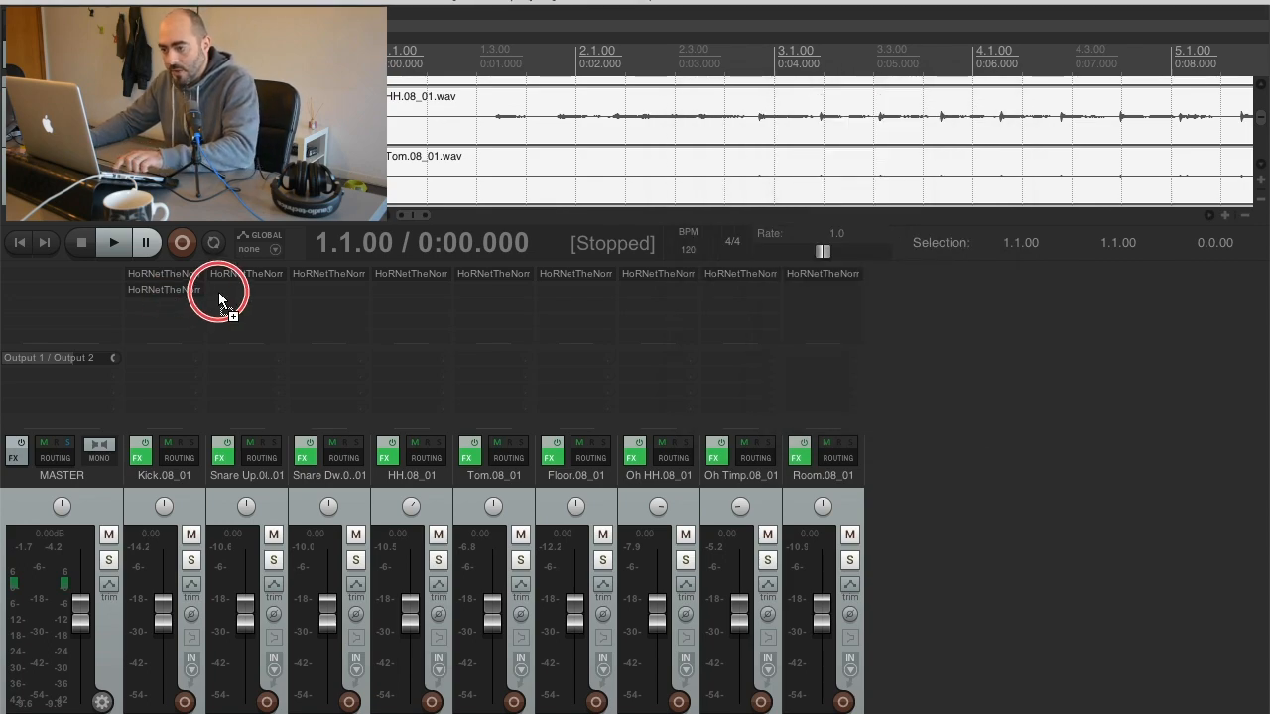
left_click_drag(322, 295, 403, 294)
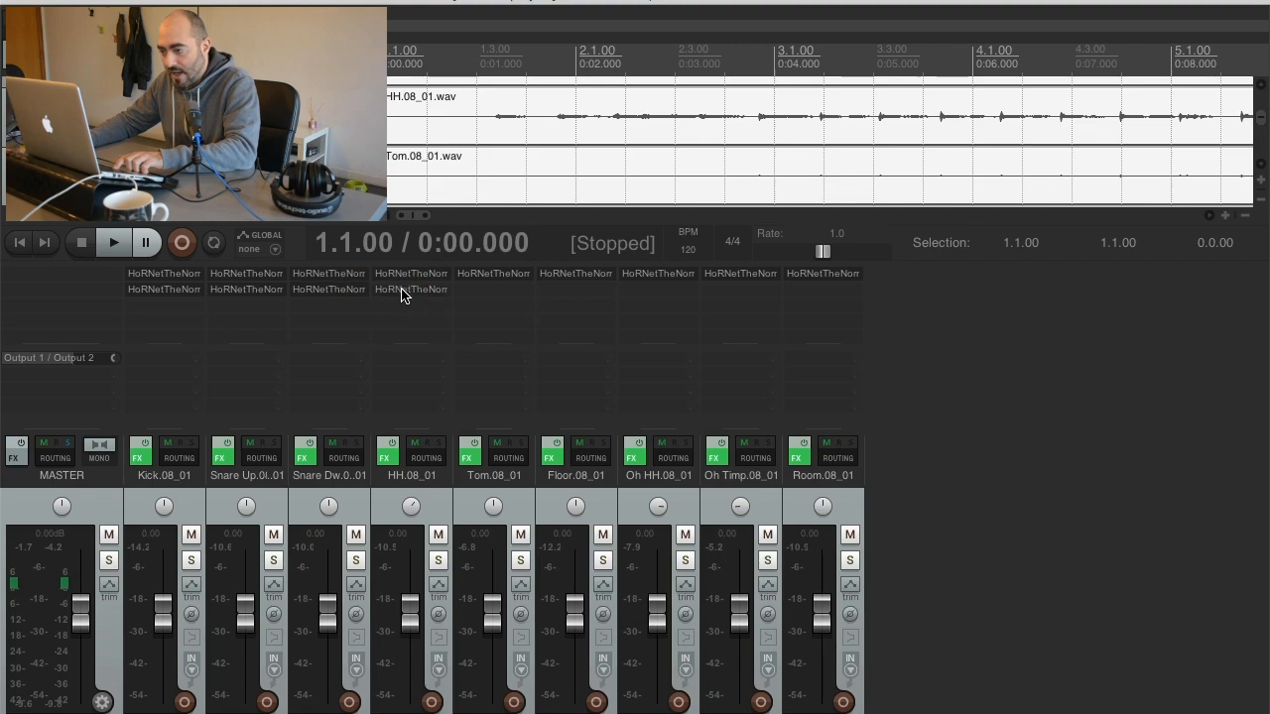
left_click_drag(552, 291, 555, 292)
left_click_drag(569, 291, 807, 292)
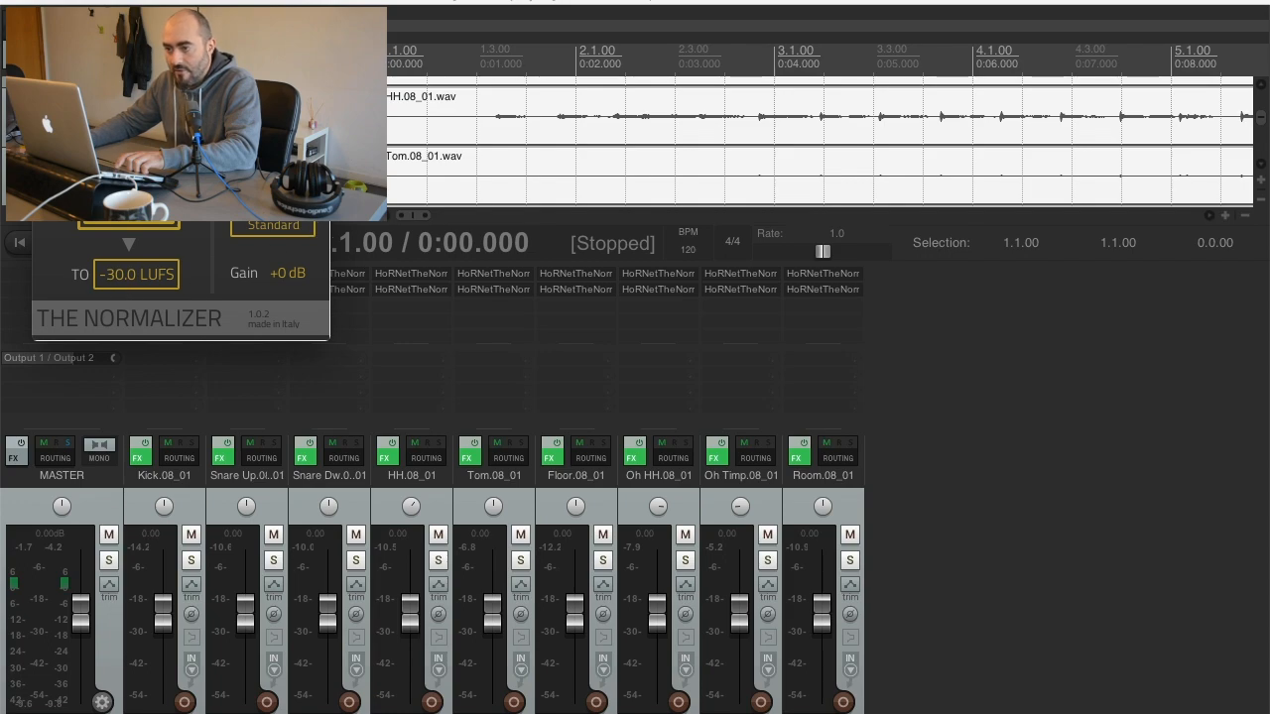
key("Escape")
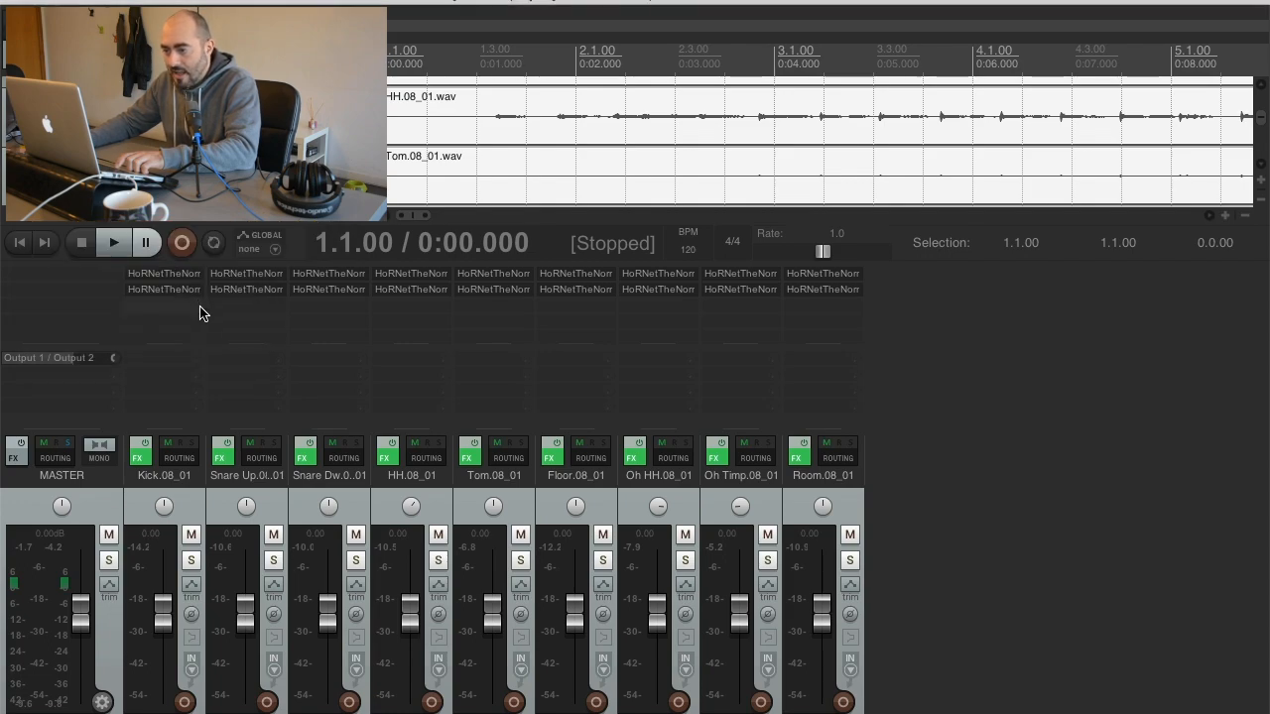
Check the settings of Kick's second Normalizer, and start playback with it open to analyze the levels of Group 2
left_click(170, 290)
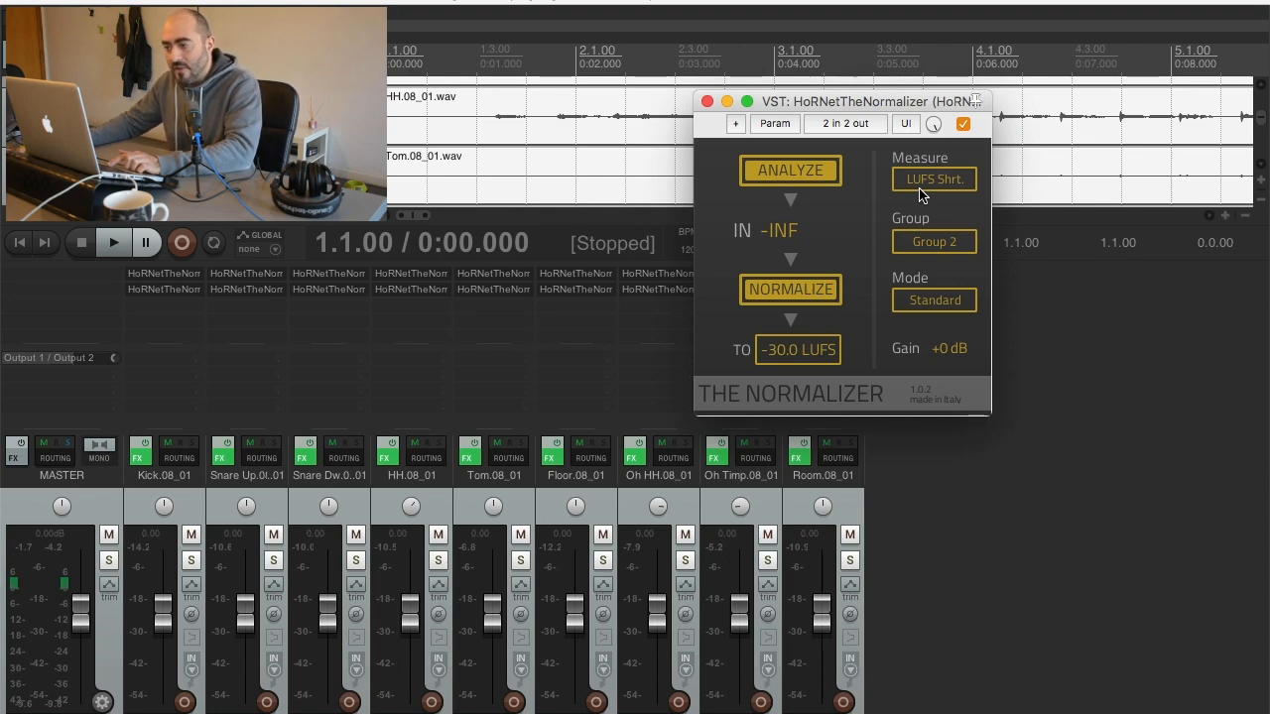
left_click(708, 101)
key("space")
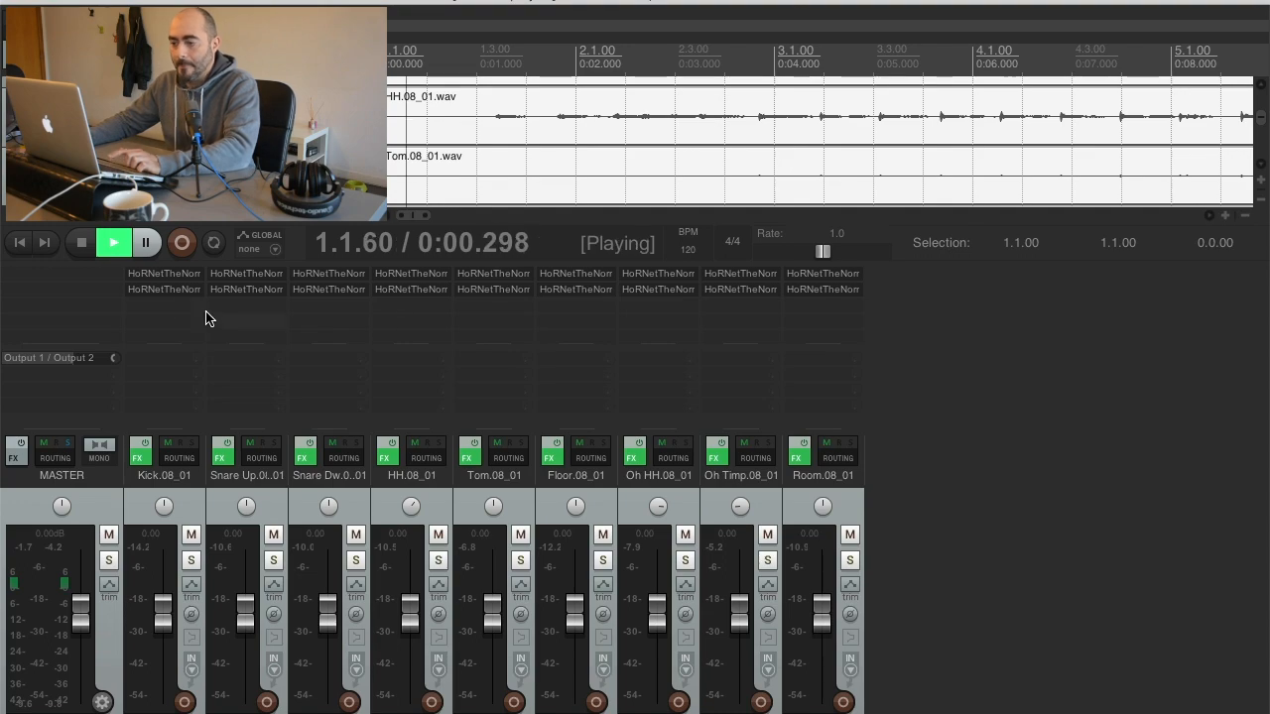
left_click(149, 289)
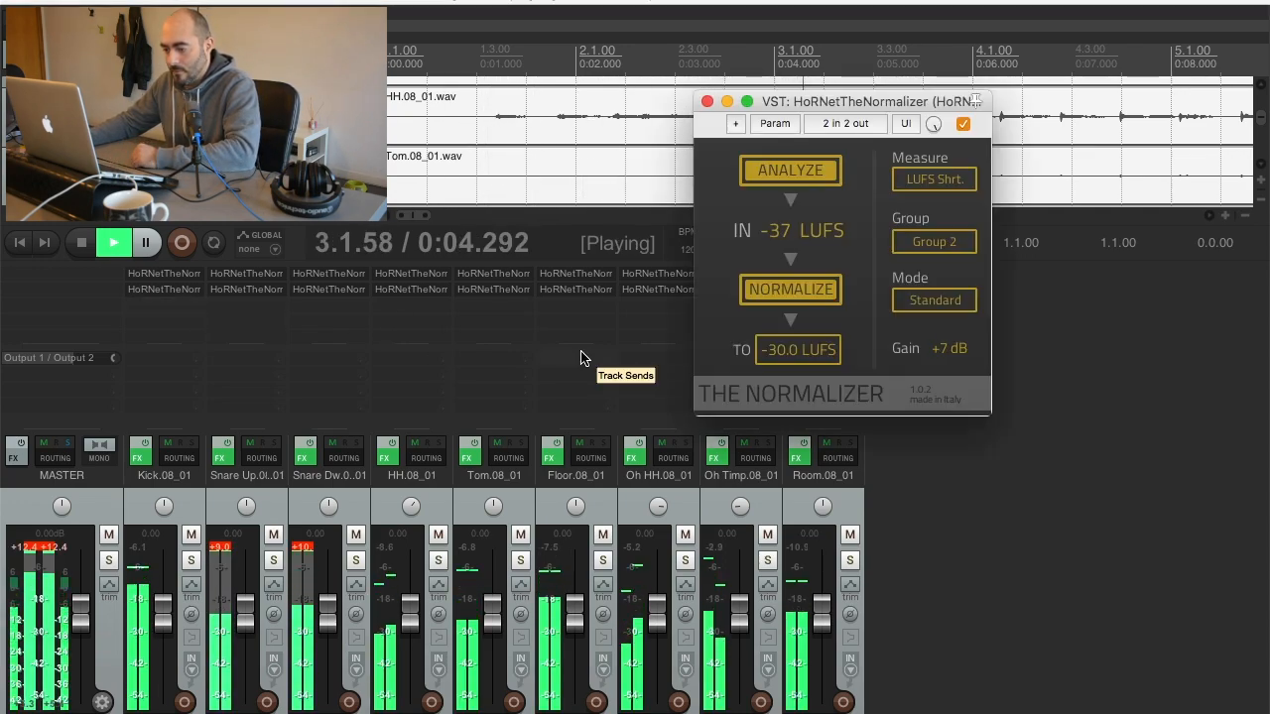
Clear the peak readings on the Snare Up, Snare Dw. and Master meters during playback, and stop to finish the analysis
left_click(220, 546)
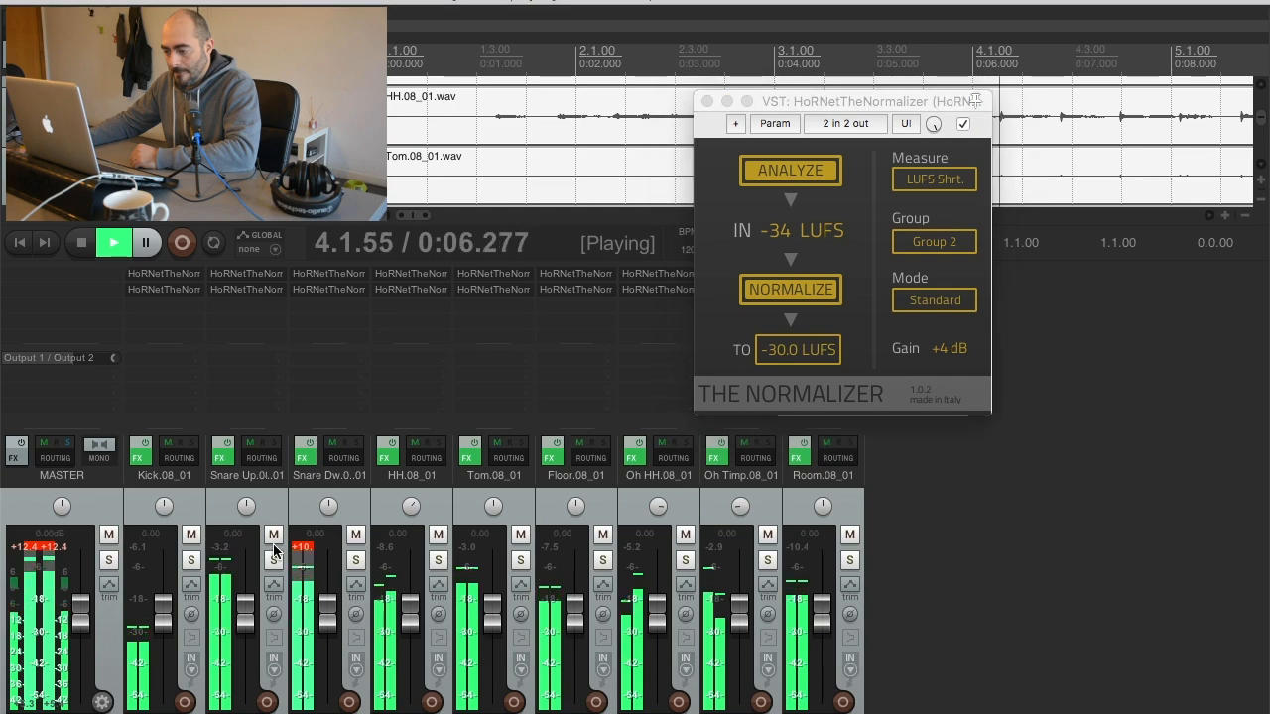
left_click(303, 546)
left_click(69, 545)
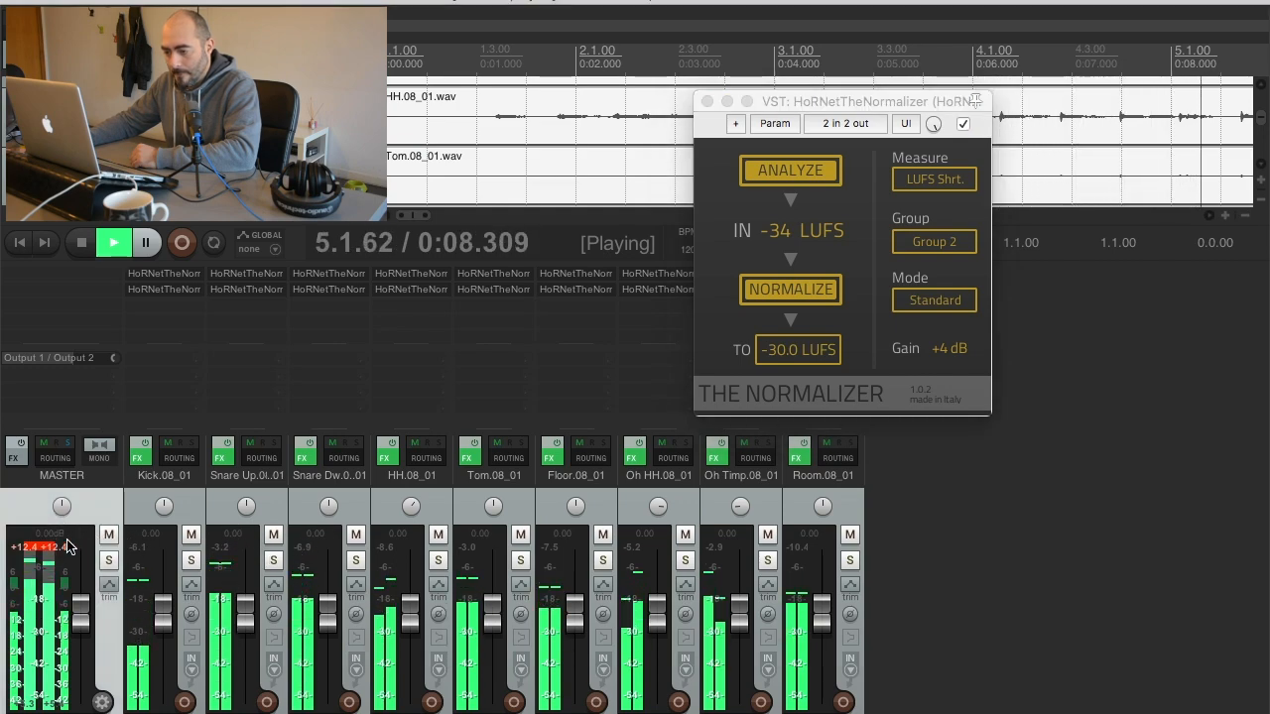
left_click(65, 547)
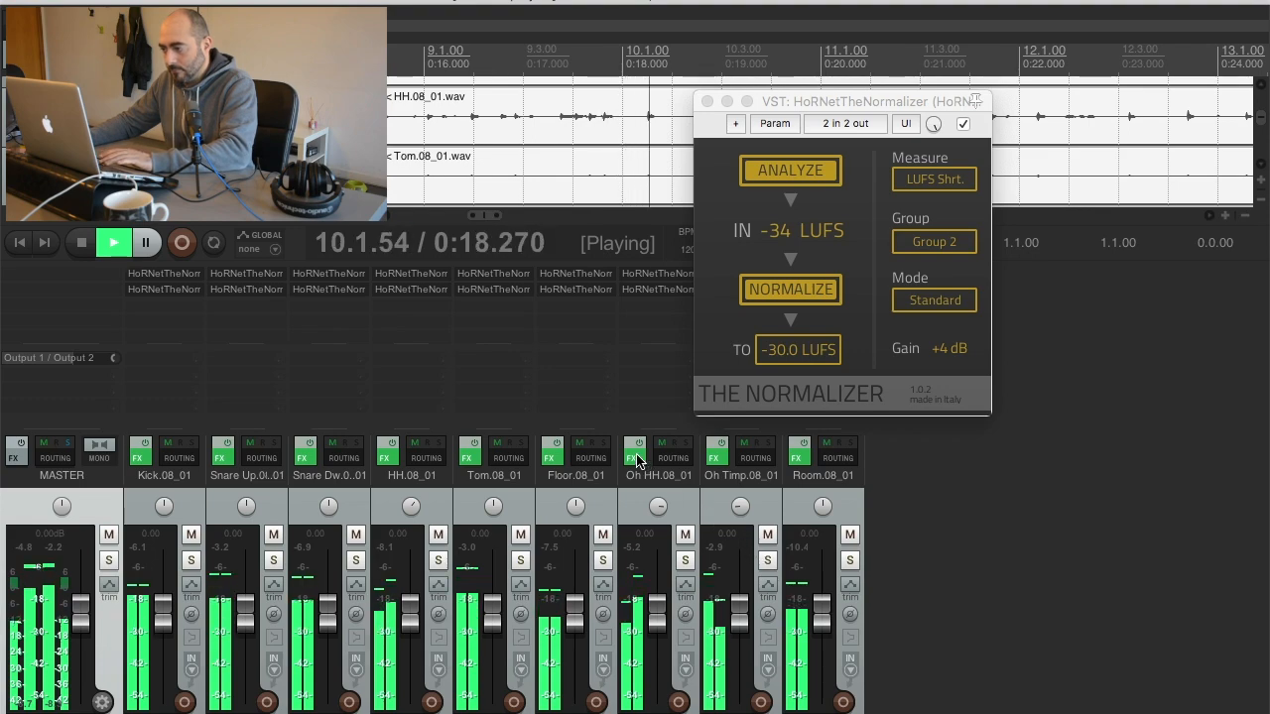
key("space")
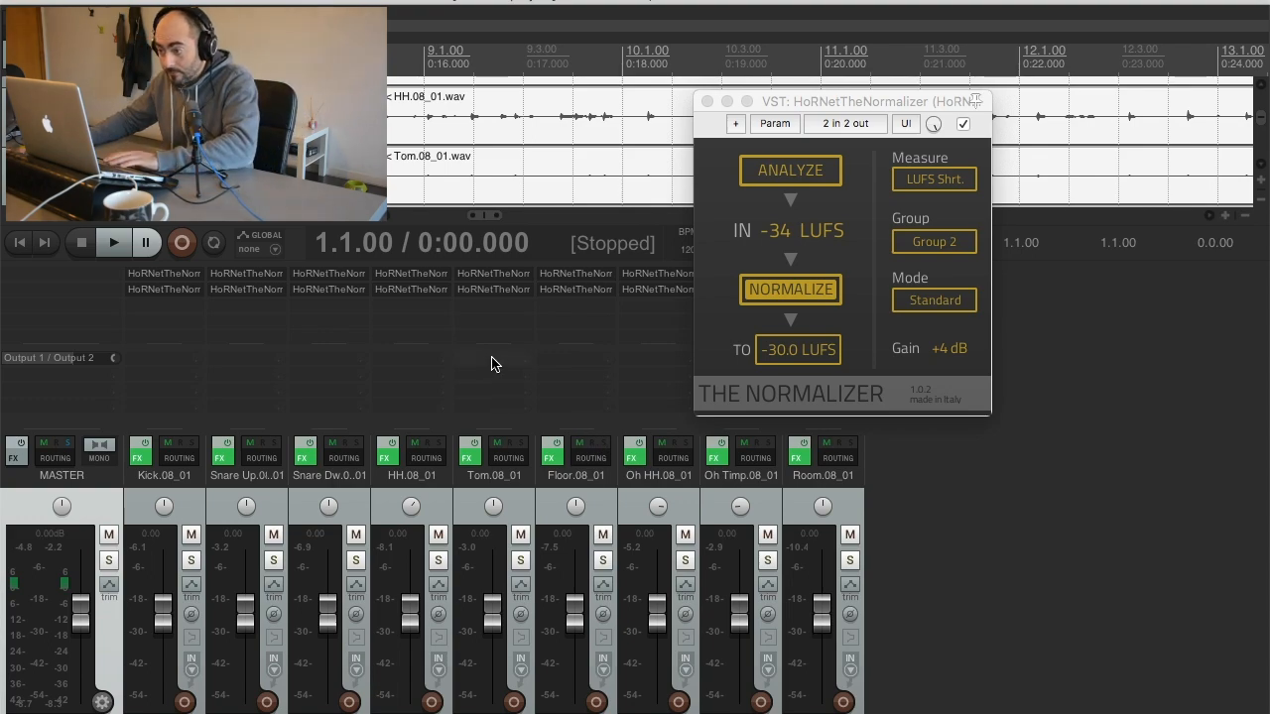
During playback, lower the Tom fader to -16.0 dB, Floor to -20.6 dB and Room to -9.12 dB
key("space")
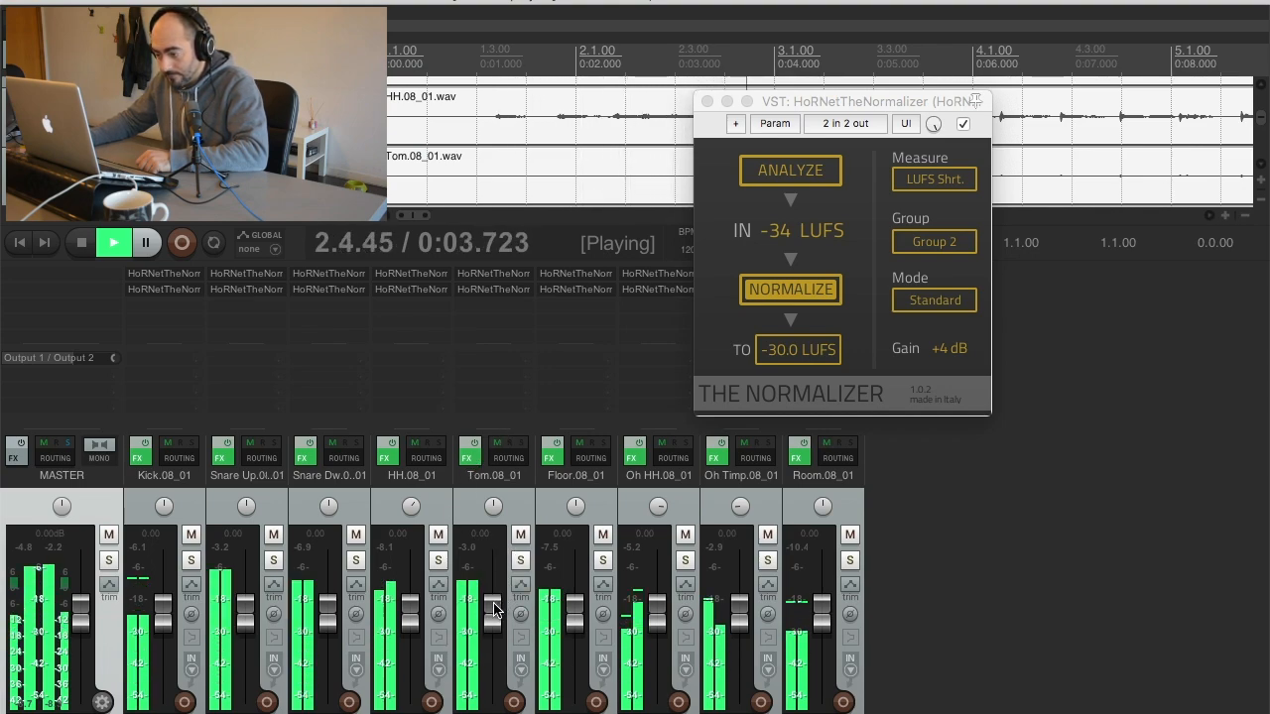
left_click_drag(494, 610, 493, 642)
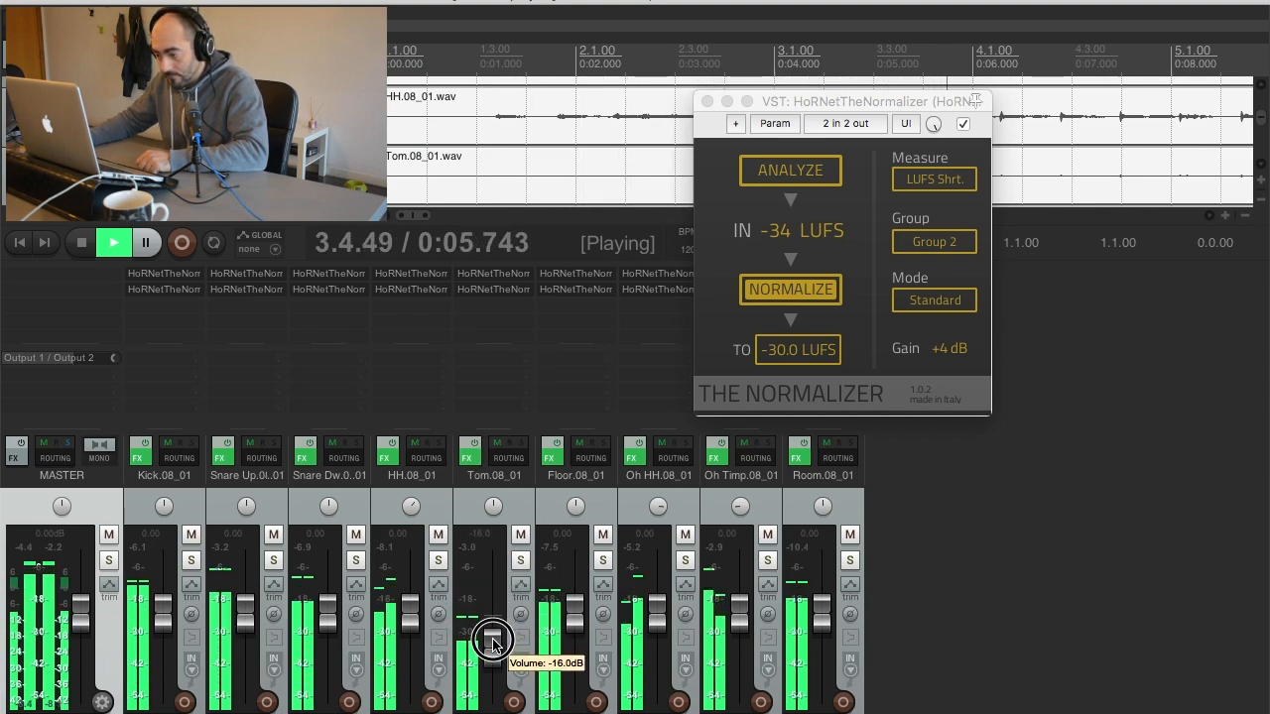
left_click_drag(575, 608, 573, 662)
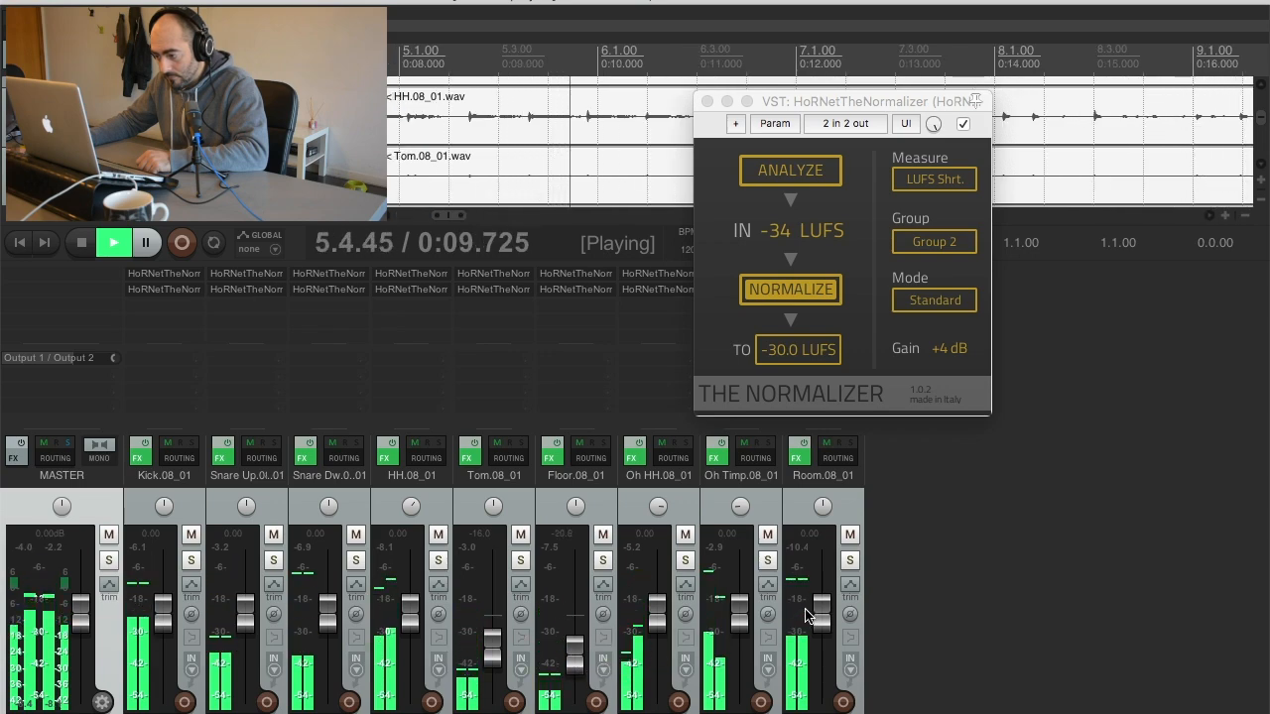
left_click_drag(819, 608, 824, 643)
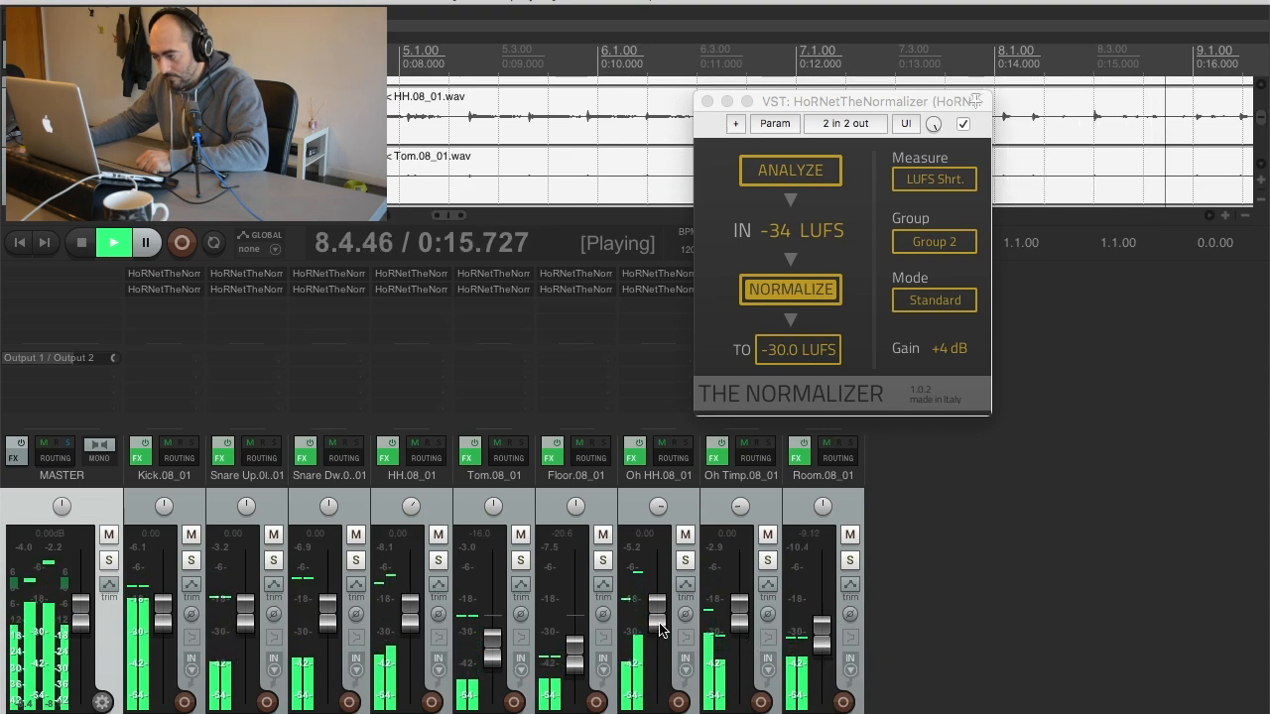
Set the Oh HH fader to 1.08 dB, Oh Timp to 2.18 dB and Snare Dw. to -1.57 dB, and stop playback
left_click_drag(661, 629, 658, 606)
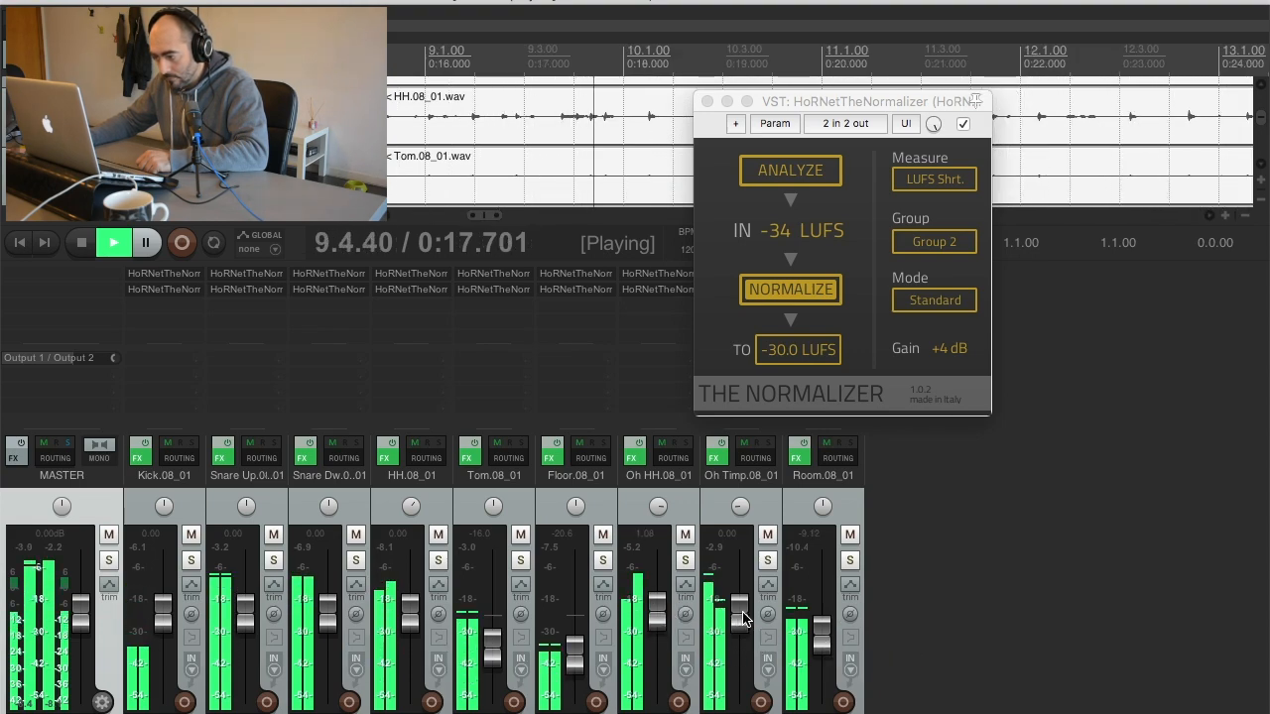
left_click_drag(744, 619, 744, 613)
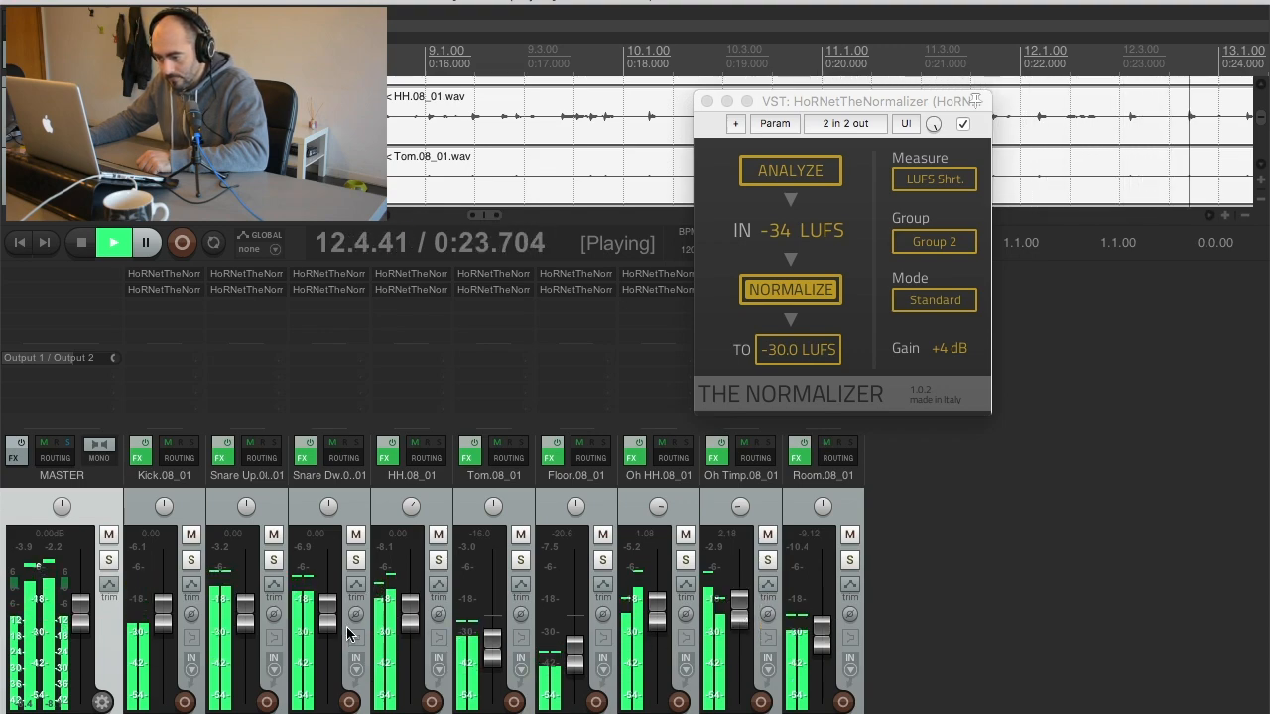
left_click_drag(327, 614, 332, 625)
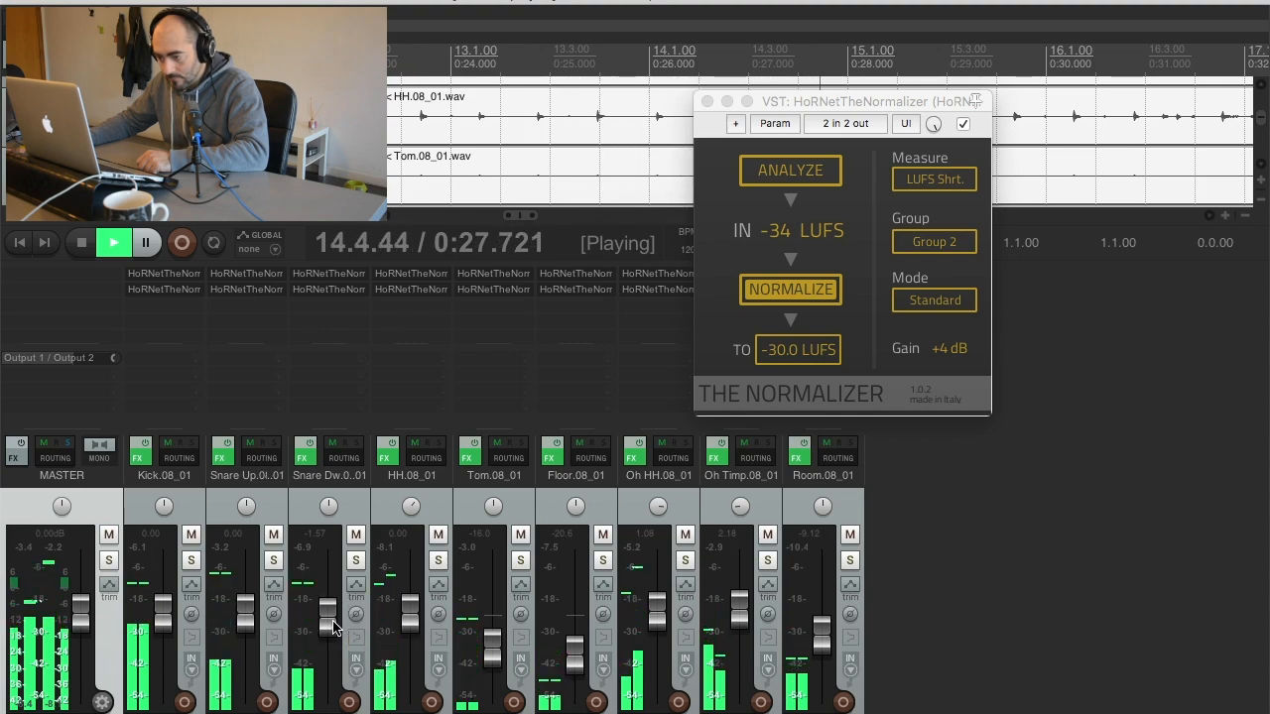
key("space")
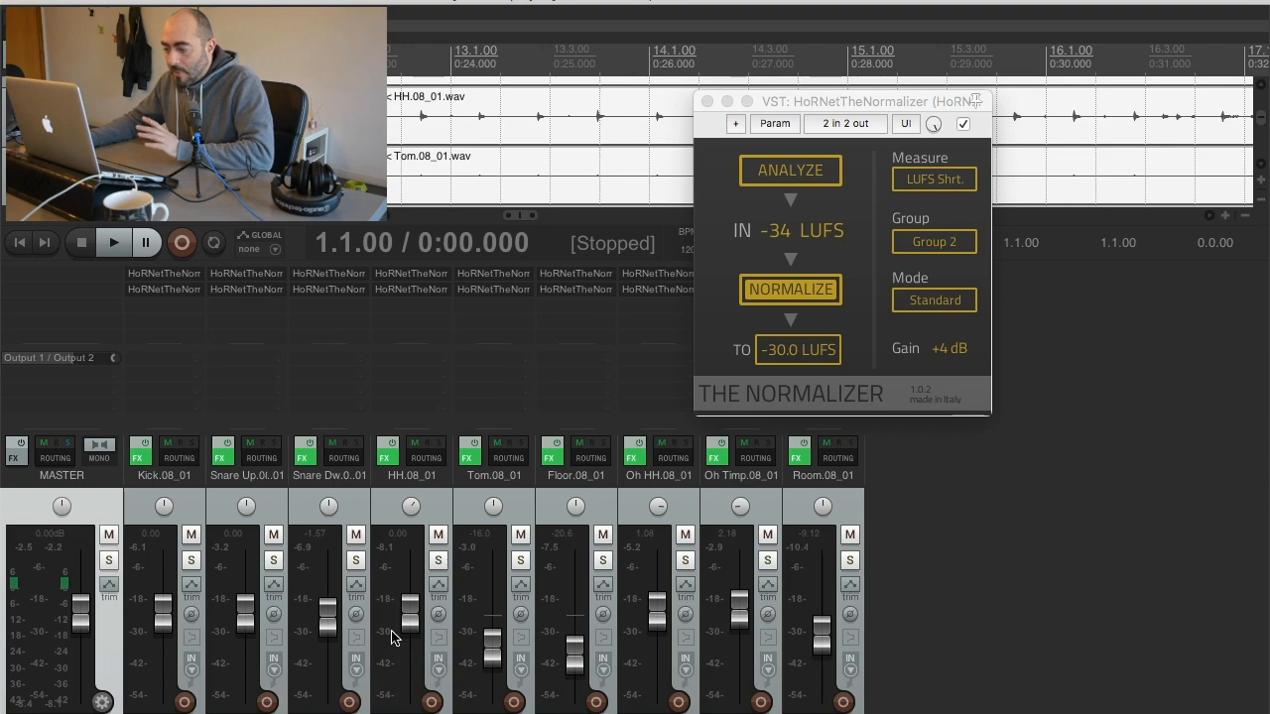
Move the Normalizer window clear of the mixer, check the Floor fader's volume, and close the window
left_click_drag(770, 103, 882, 131)
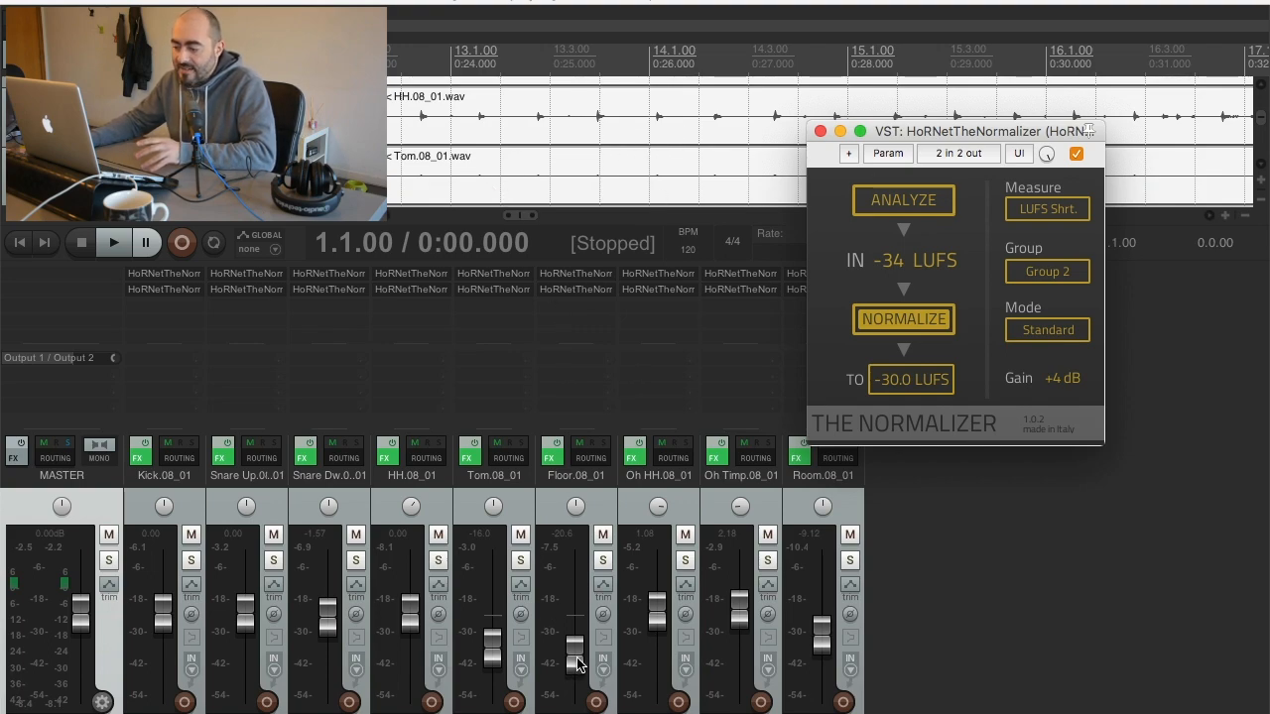
mouse_move(578, 665)
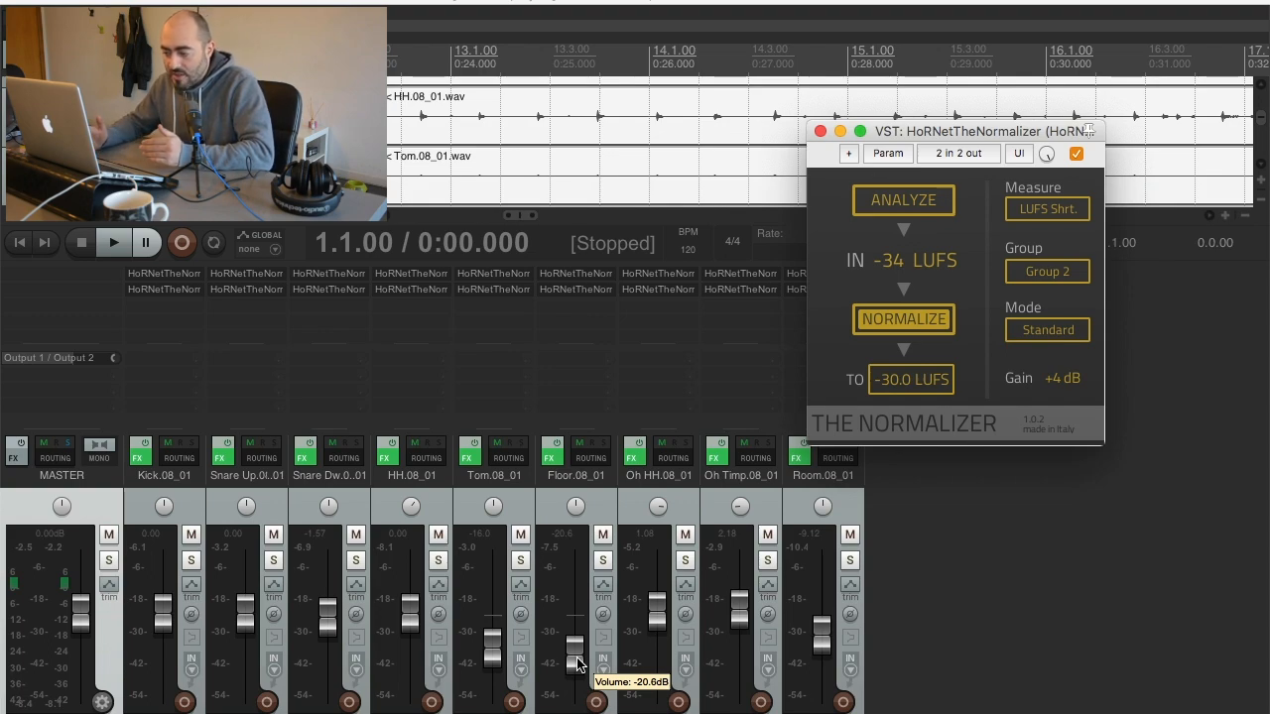
left_click_drag(911, 131, 901, 130)
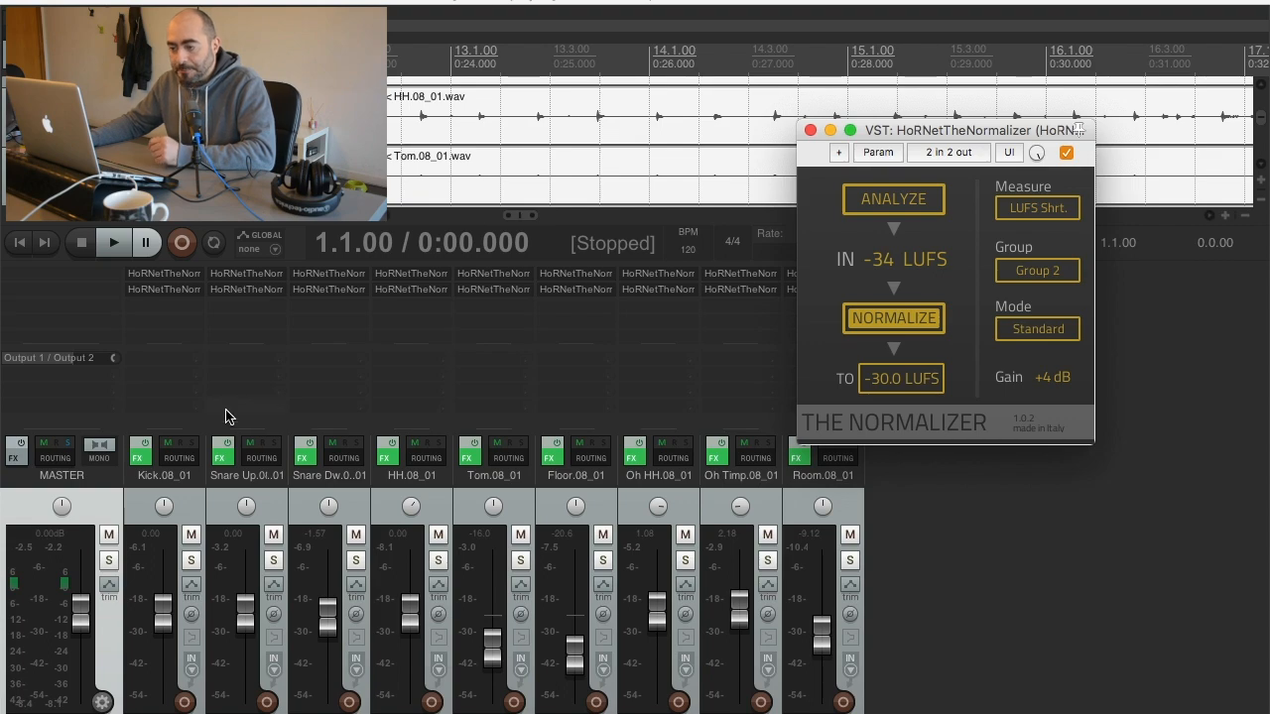
left_click(810, 130)
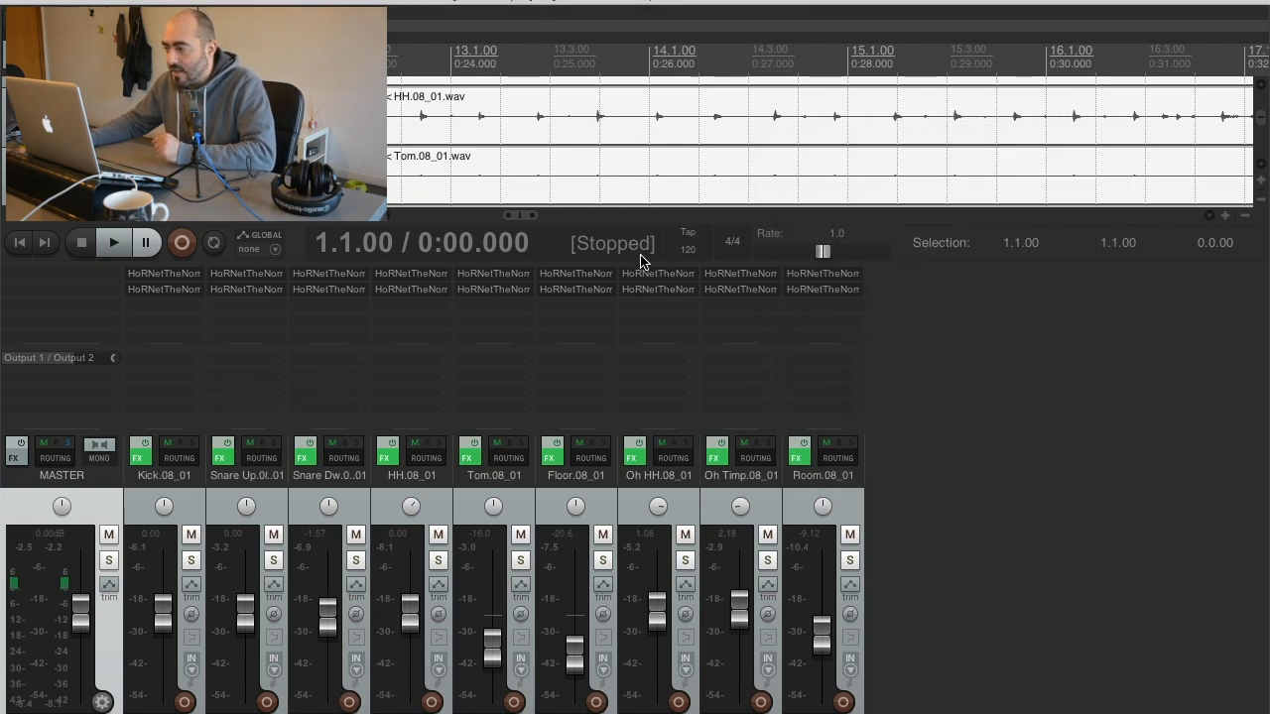
Add the VST HoRNetTheNormalizer to the Master track and set its target to -6 dBFS
double_click(62, 280)
double_click(771, 230)
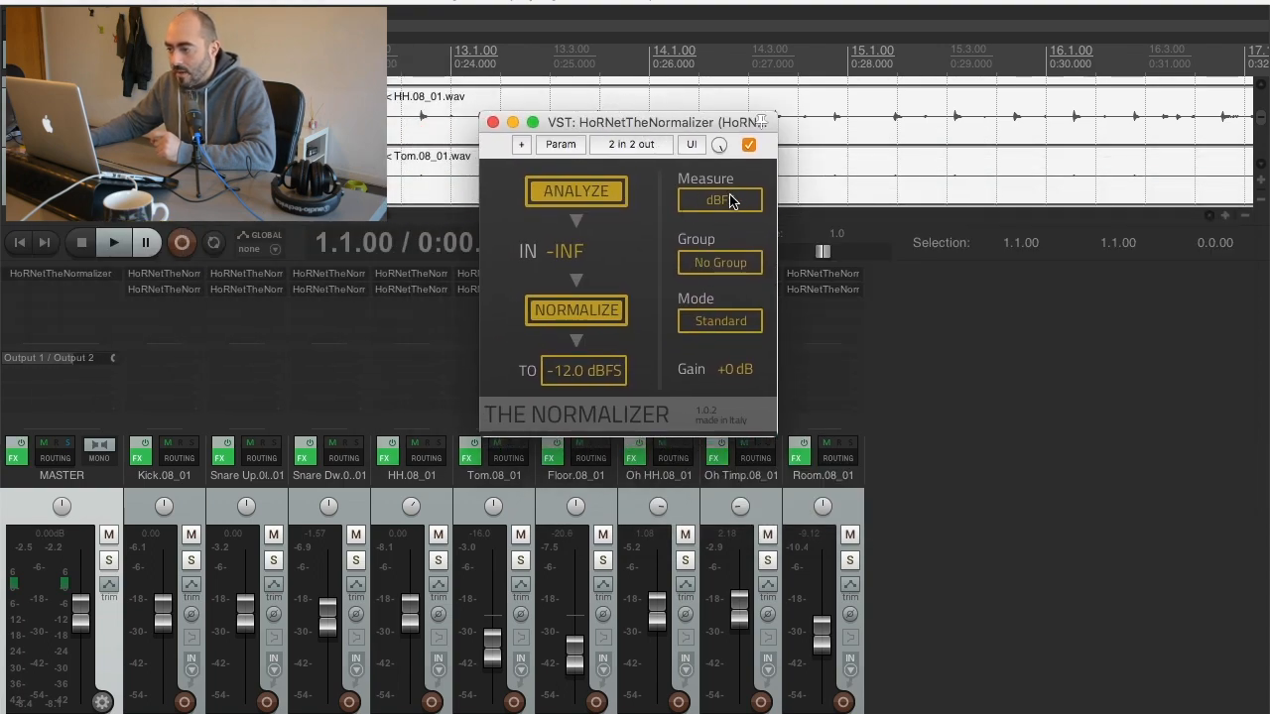
double_click(584, 370)
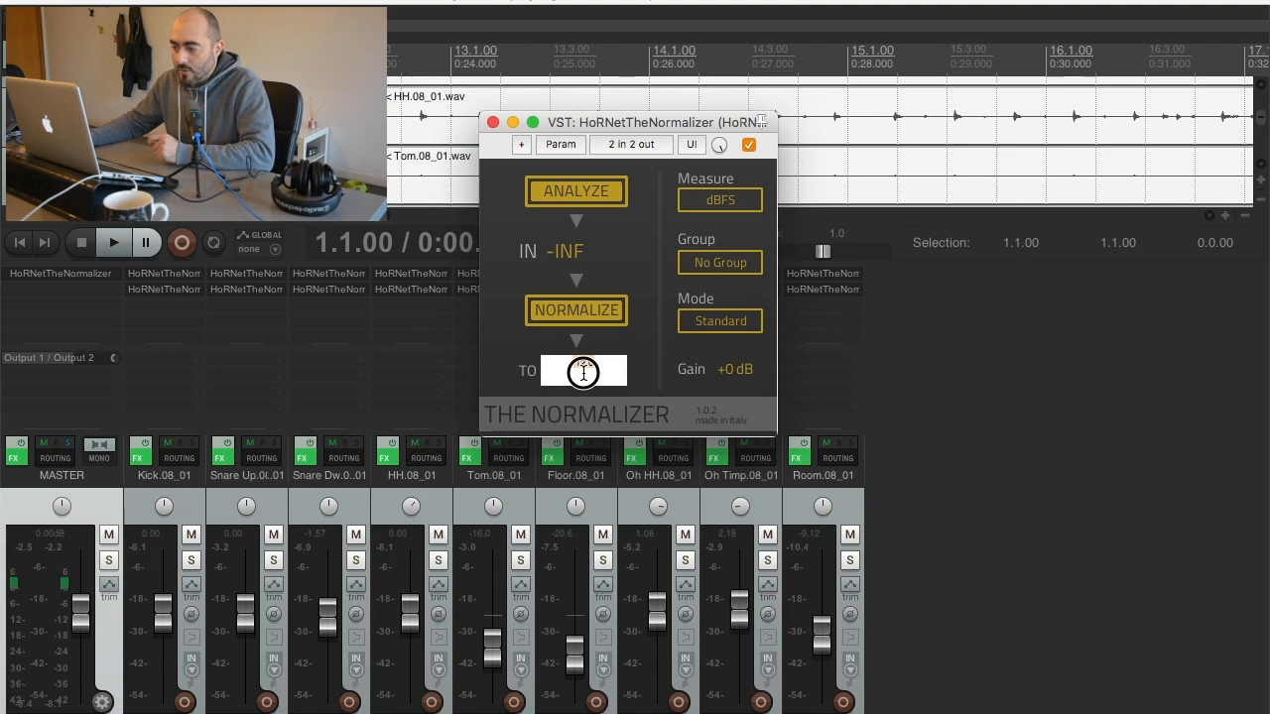
type("-6")
key("Return")
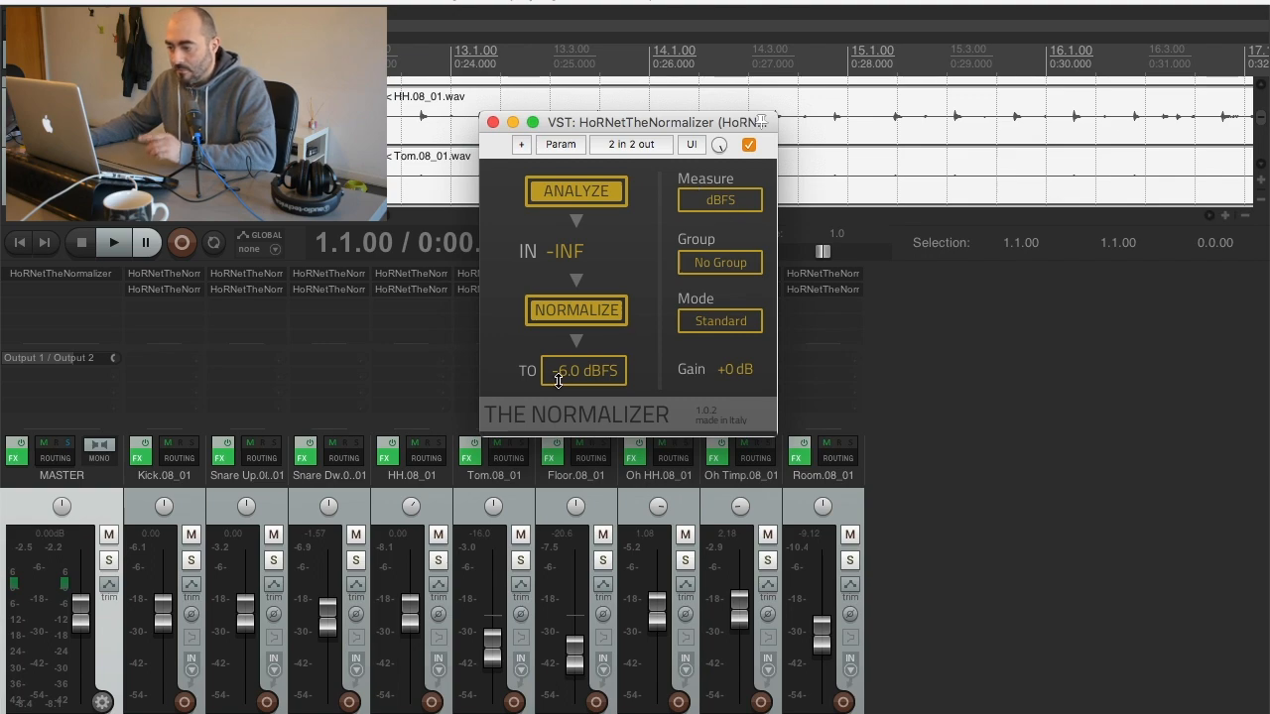
Play the mix to normalize the Master level, clear the Master peak reading, and stop playback
key("space")
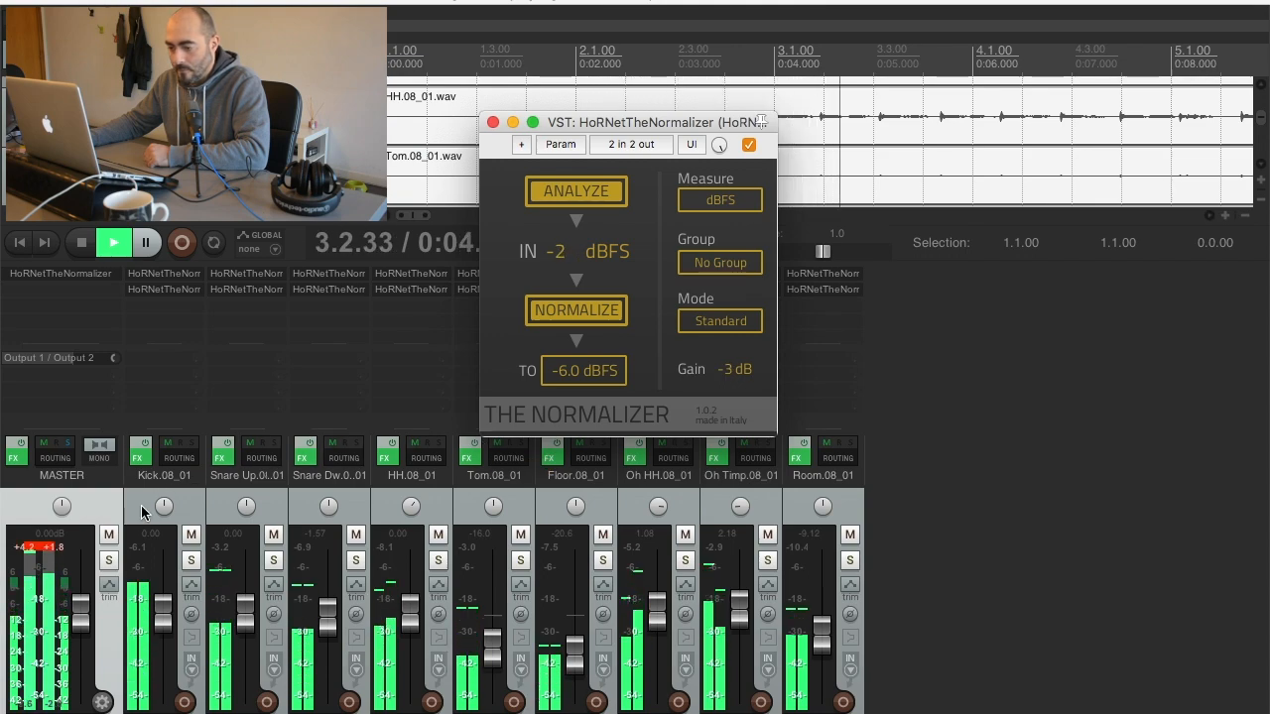
left_click(49, 553)
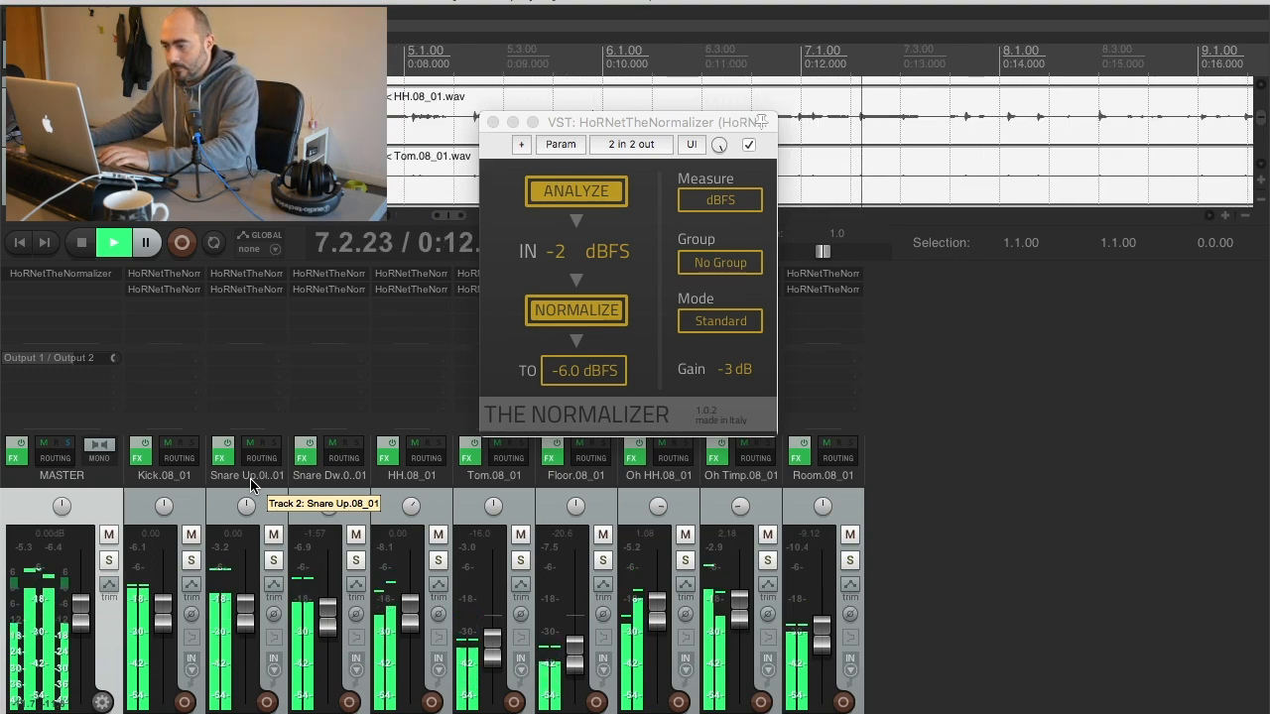
key("space")
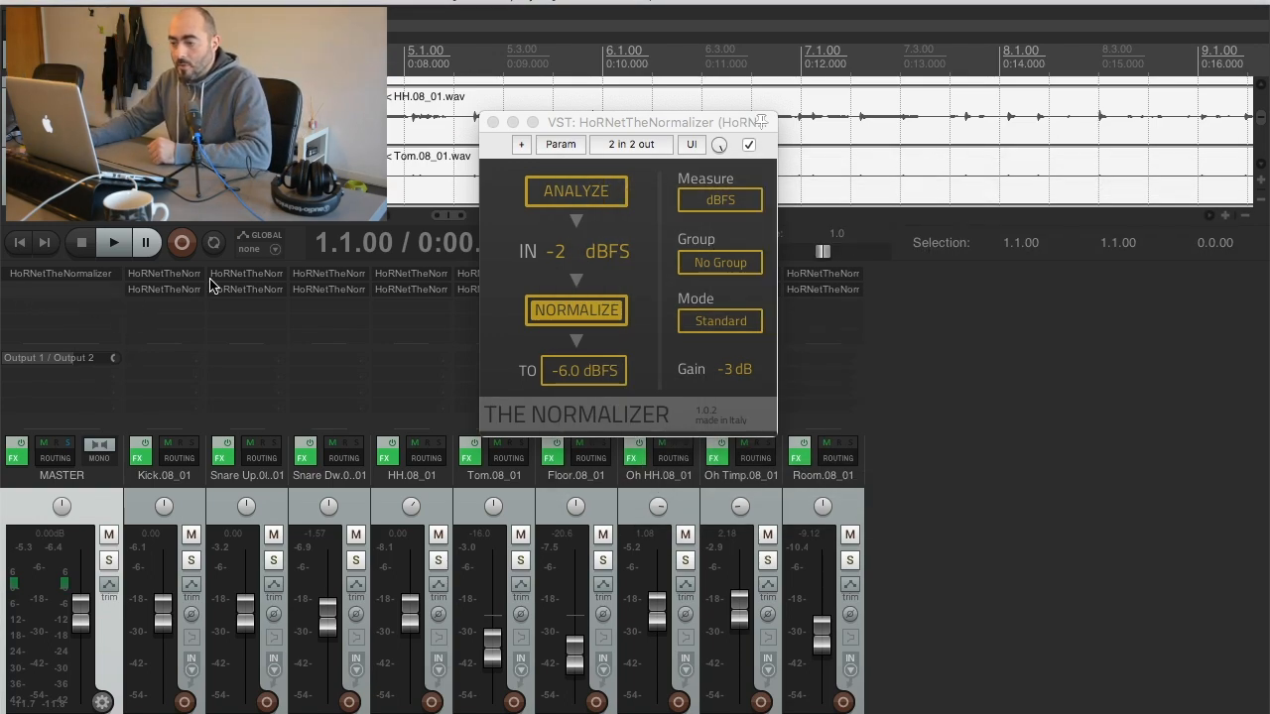
Add a second VST HoRNetTheNormalizer to the Master track below the first, and arrange the plug-in windows
left_click_drag(563, 127, 592, 115)
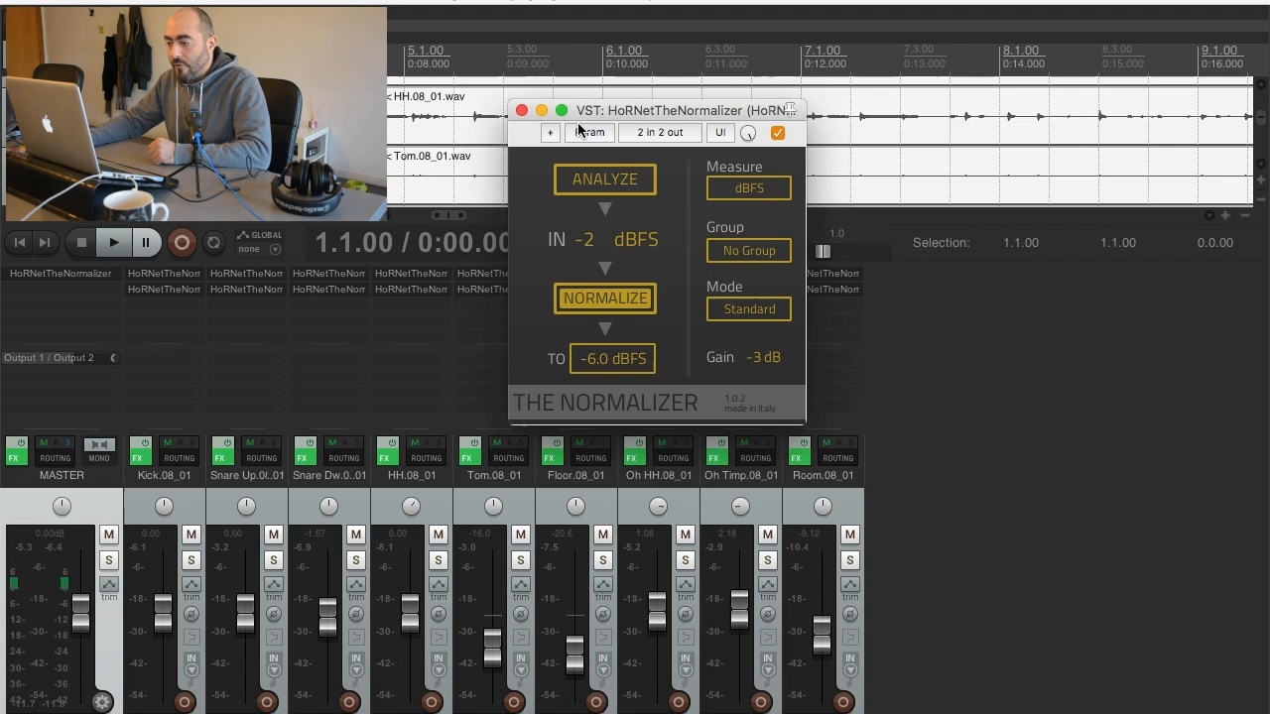
double_click(106, 300)
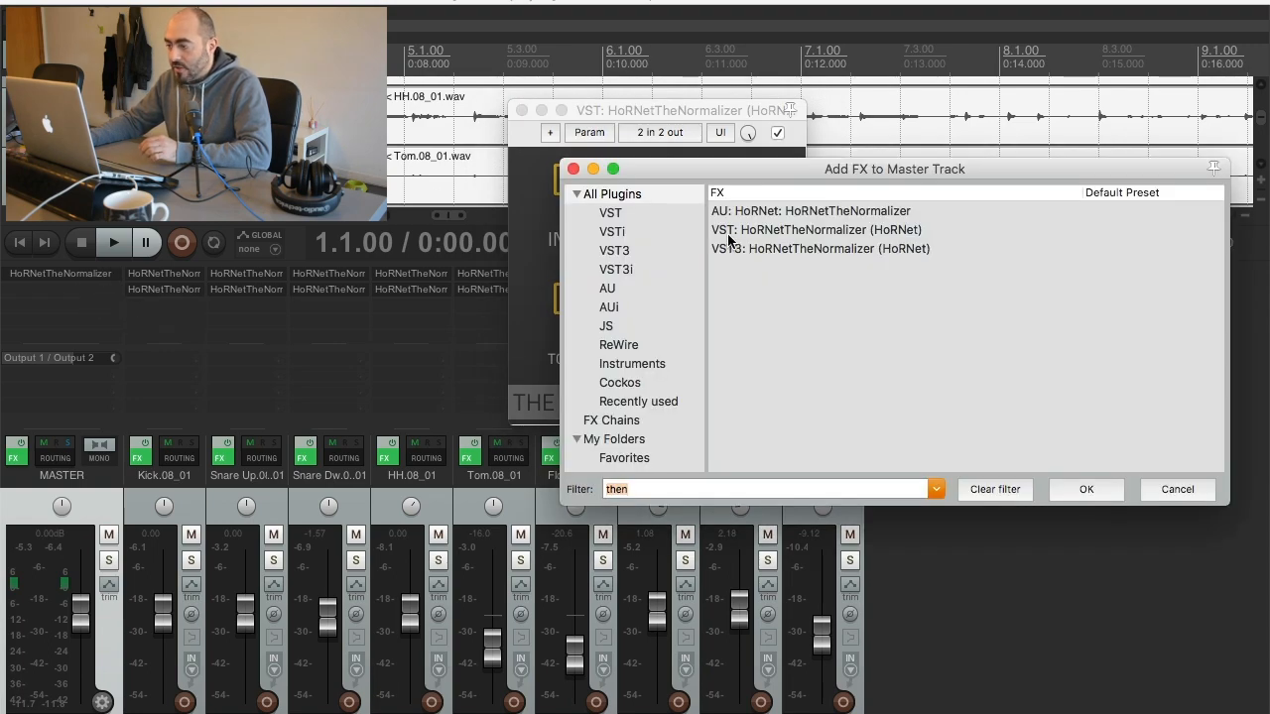
left_click(731, 233)
double_click(731, 232)
left_click_drag(715, 142, 681, 143)
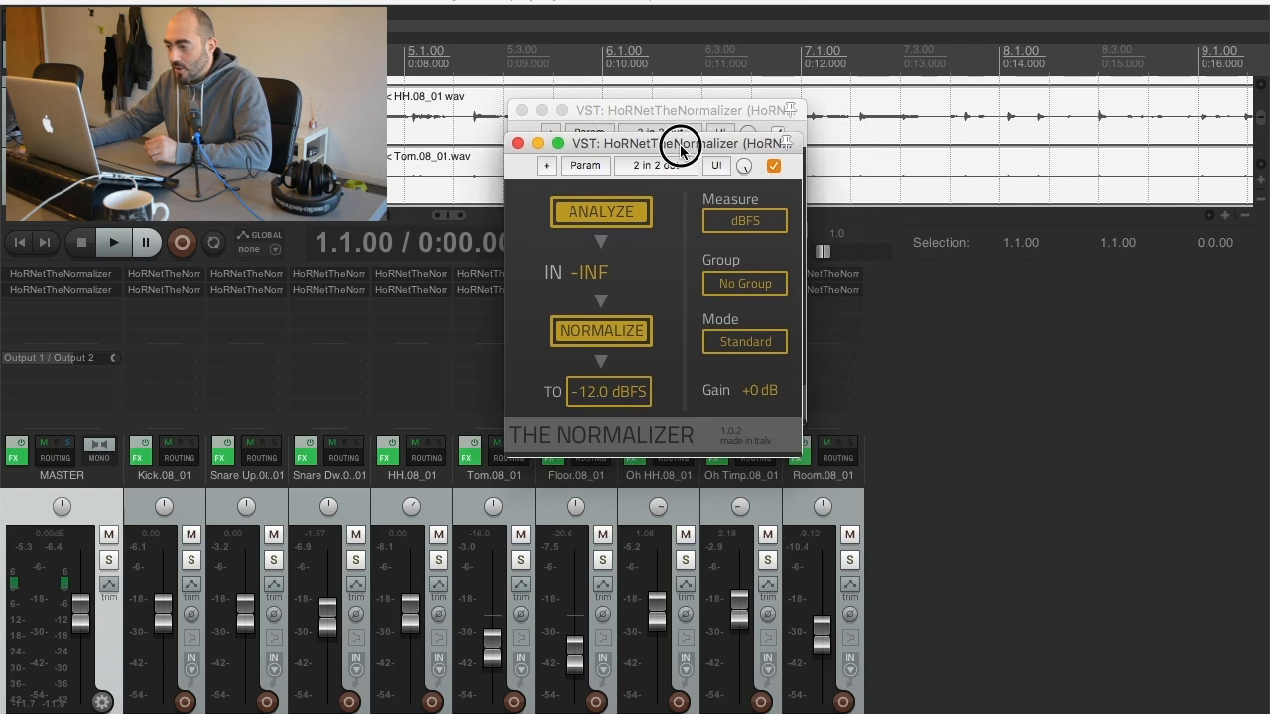
Switch the second Master Normalizer to Continuous mode and set its measurement to LUFS Mom
left_click(762, 340)
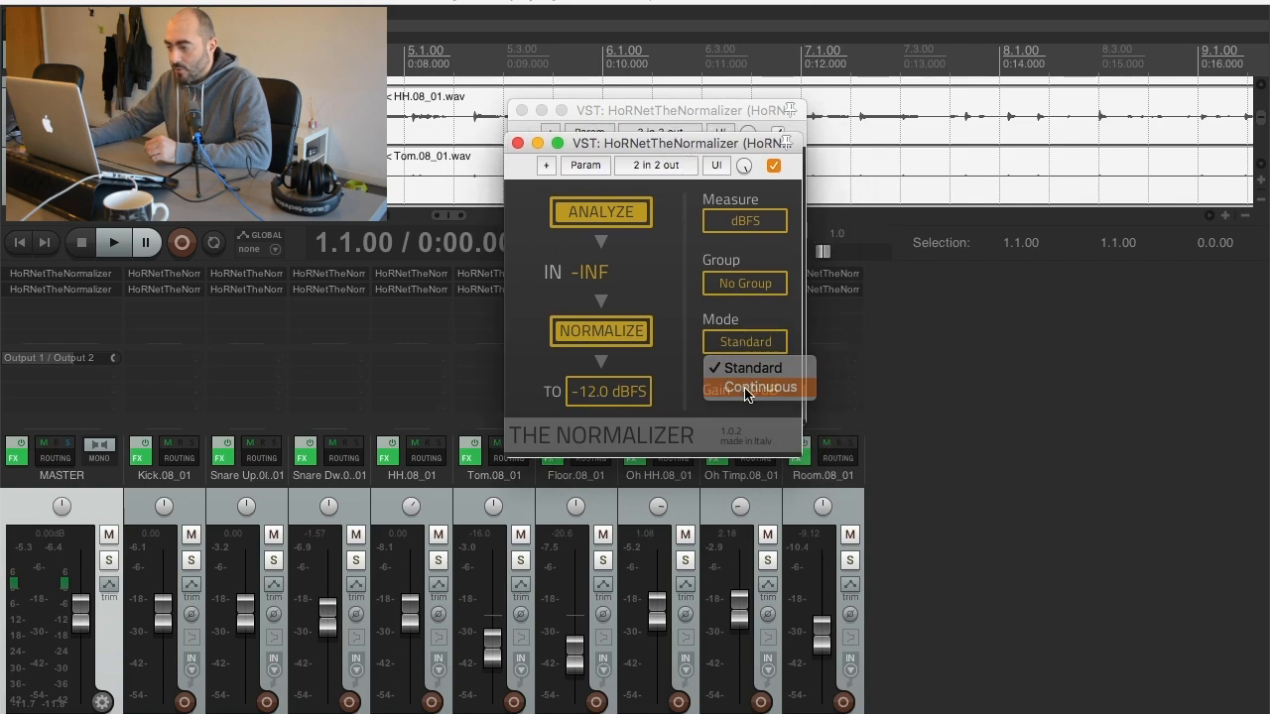
left_click(746, 387)
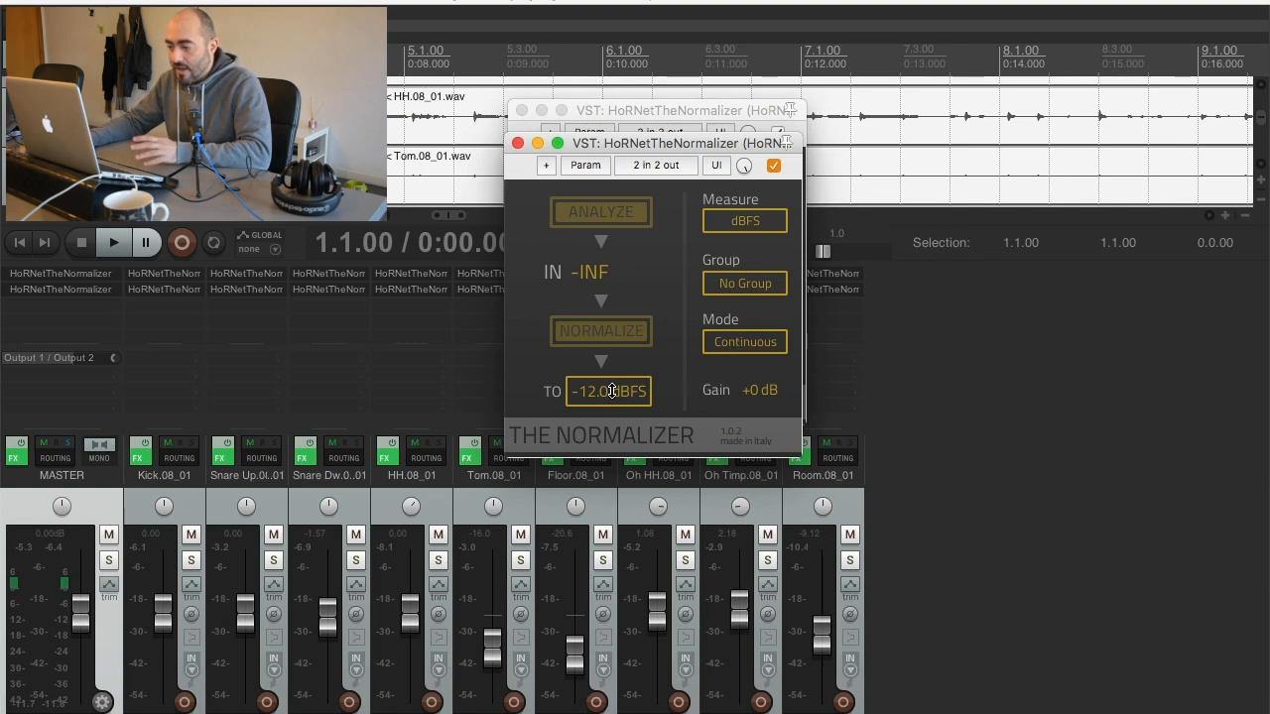
left_click(741, 226)
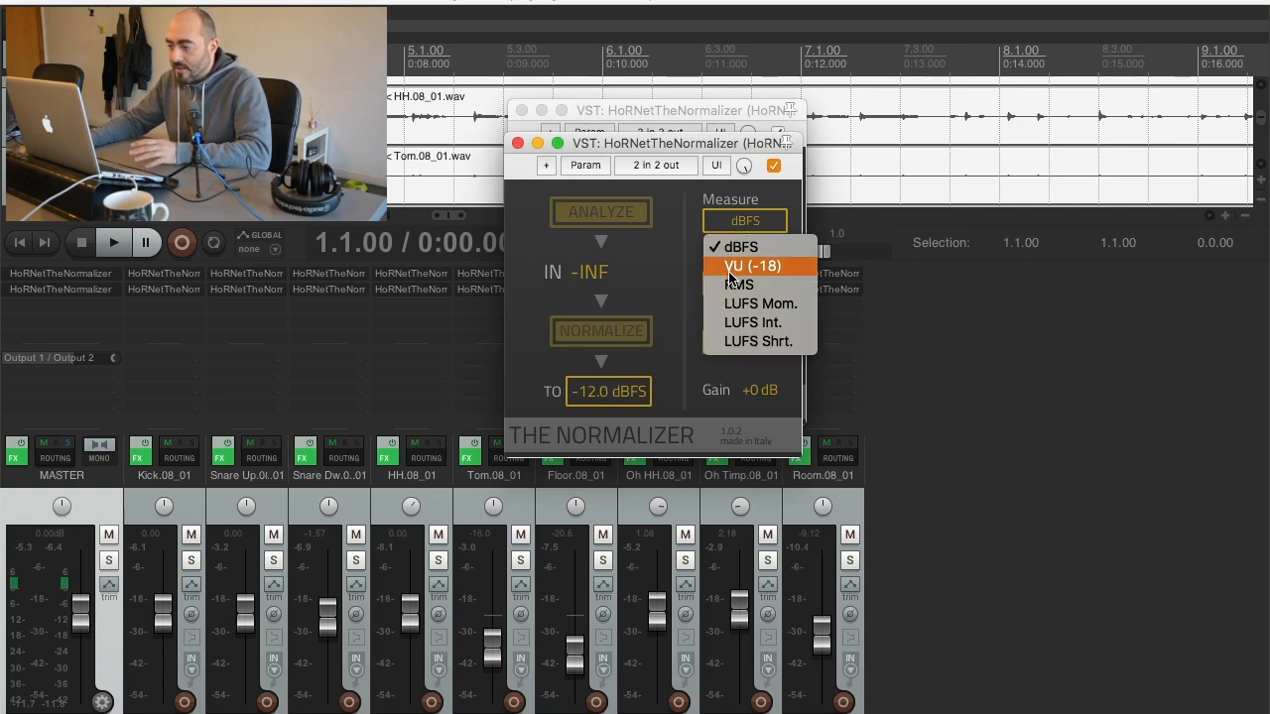
left_click(765, 308)
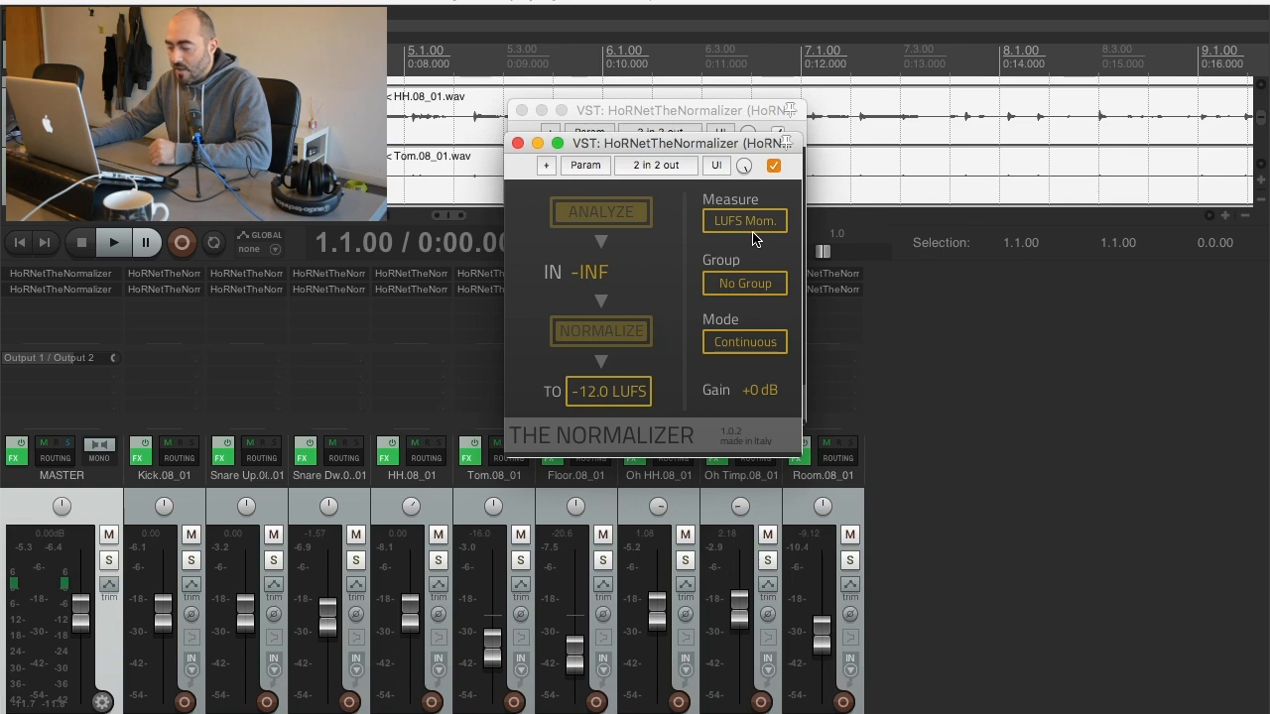
Open the second Master Normalizer's target value for editing and confirm it at -12.0 LUFS
left_click(618, 388)
double_click(620, 390)
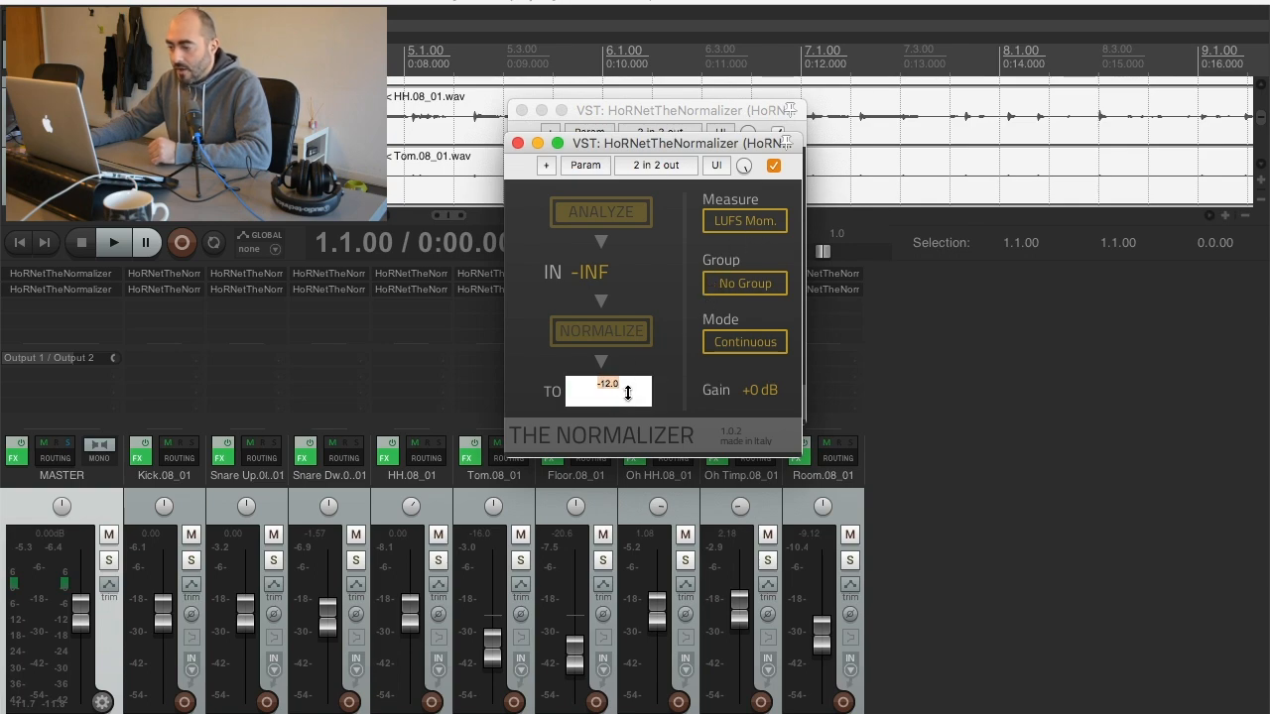
left_click(625, 392)
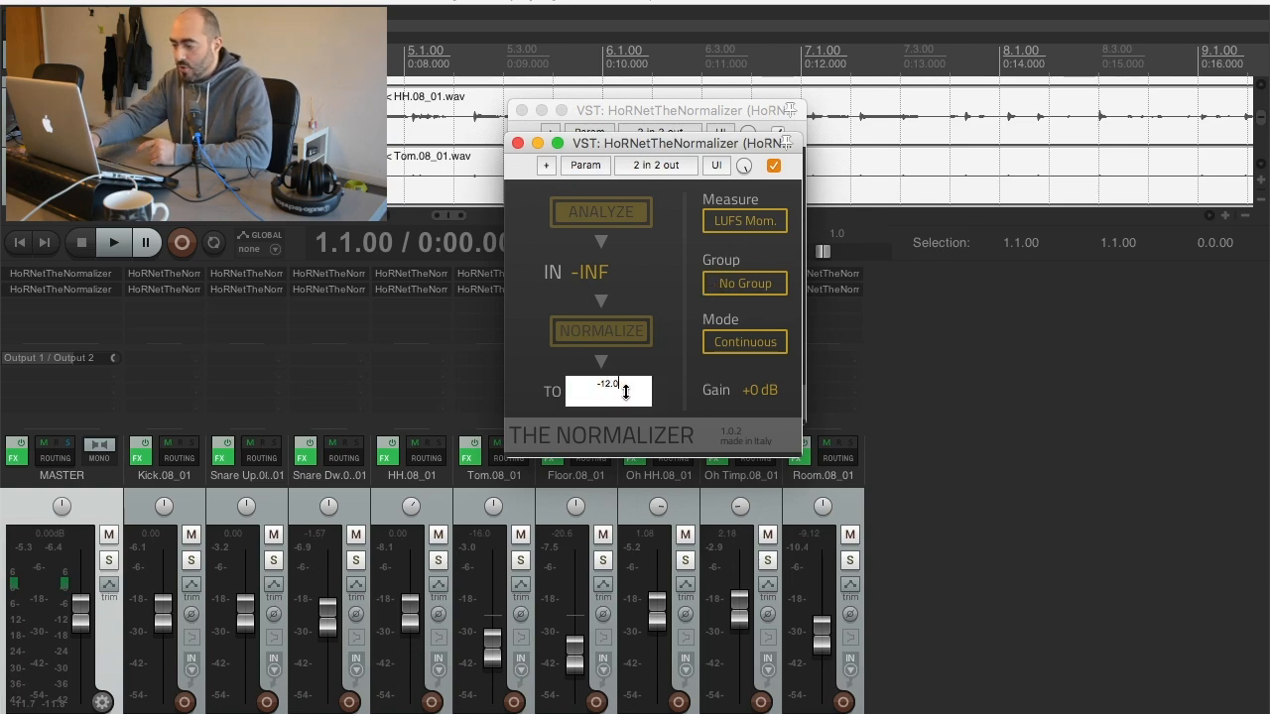
key("Return")
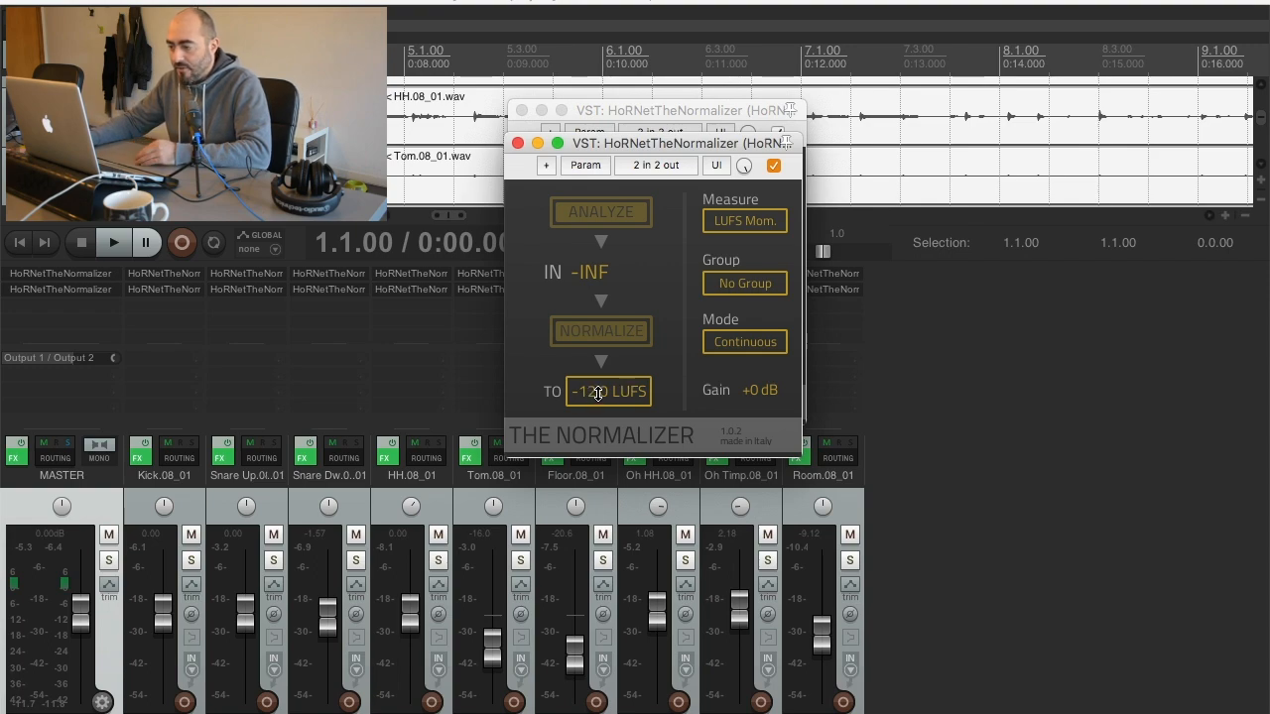
Close the first Master Normalizer's window, move the second one aside, and play the mix through its continuous normalization before stopping
left_click_drag(603, 146, 684, 144)
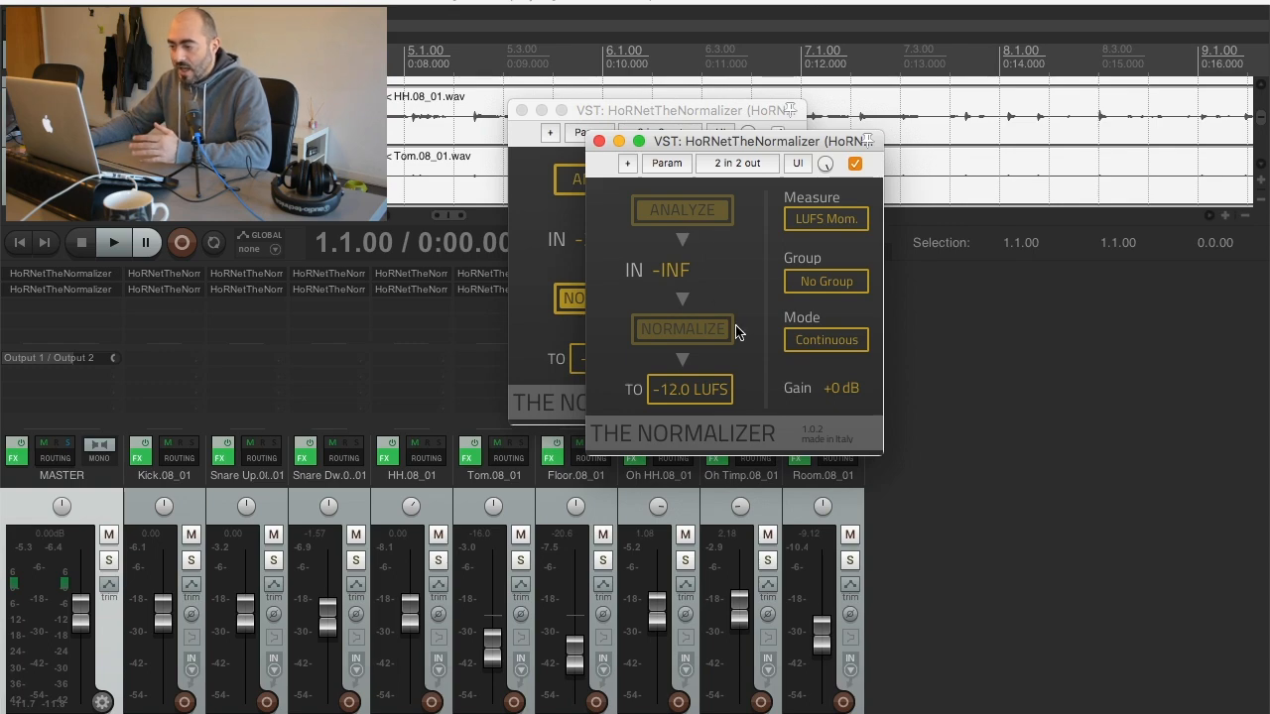
left_click(521, 110)
left_click_drag(701, 141, 896, 151)
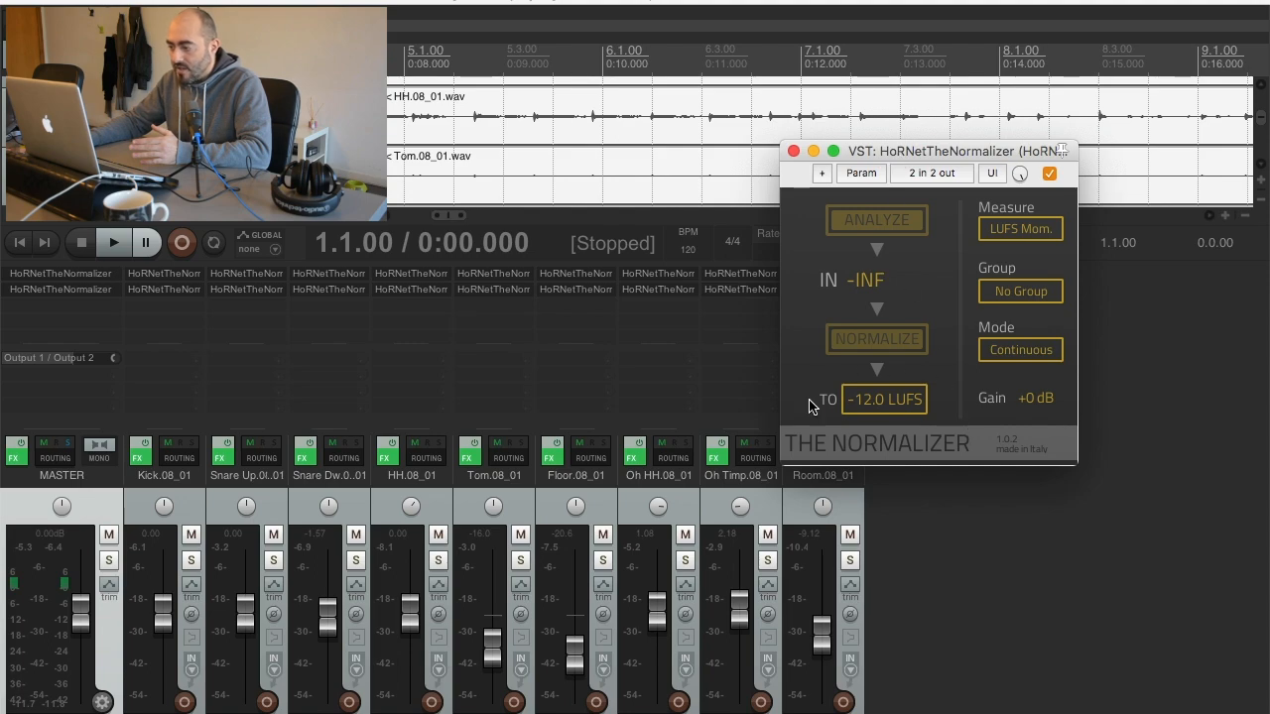
key("space")
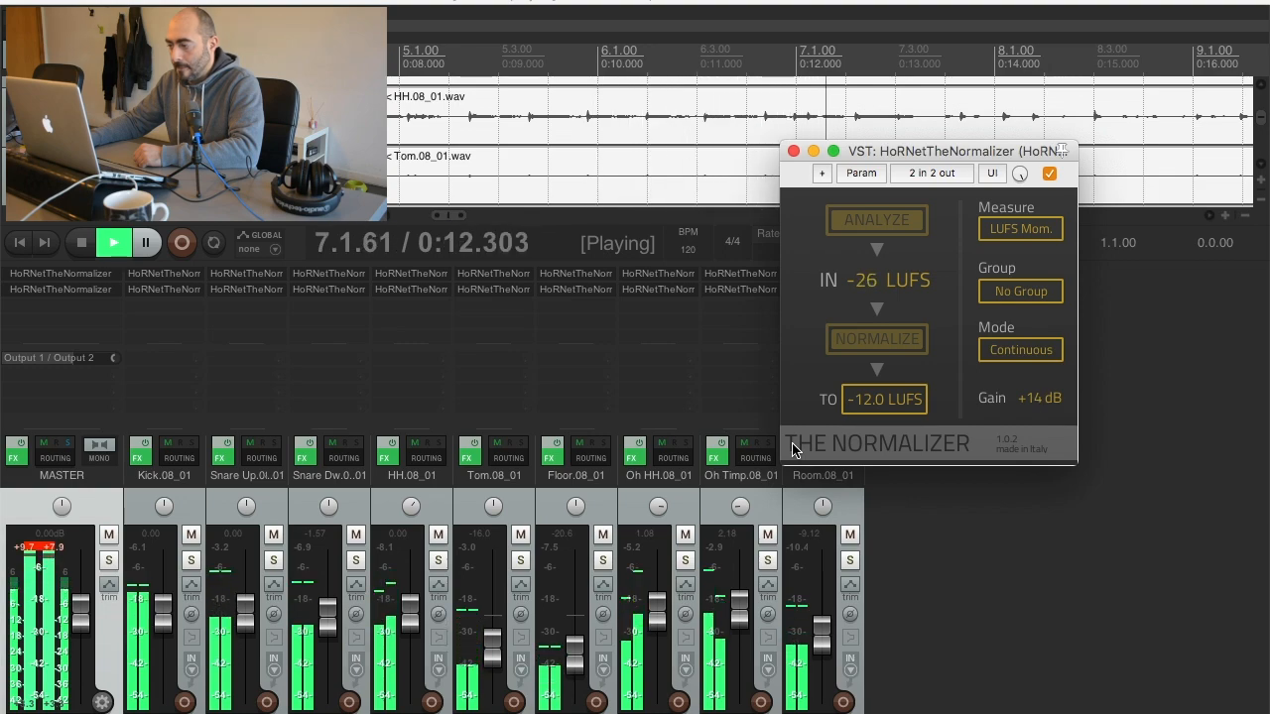
key("space")
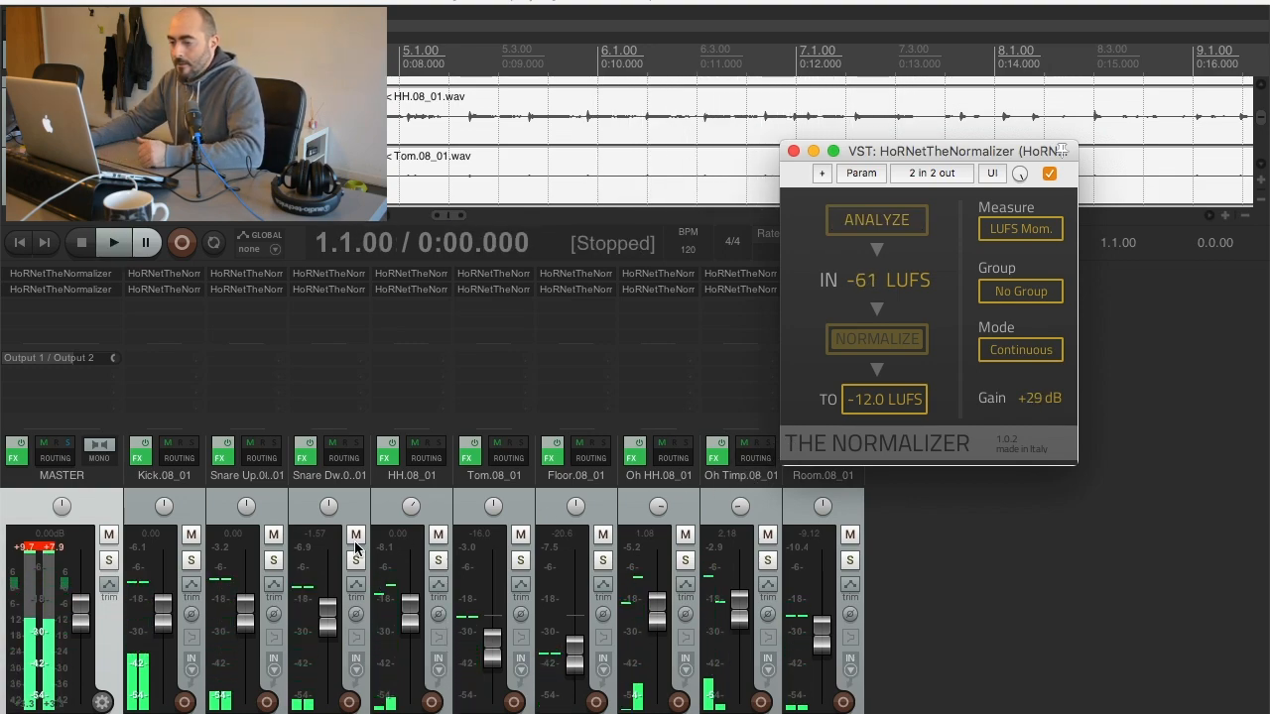